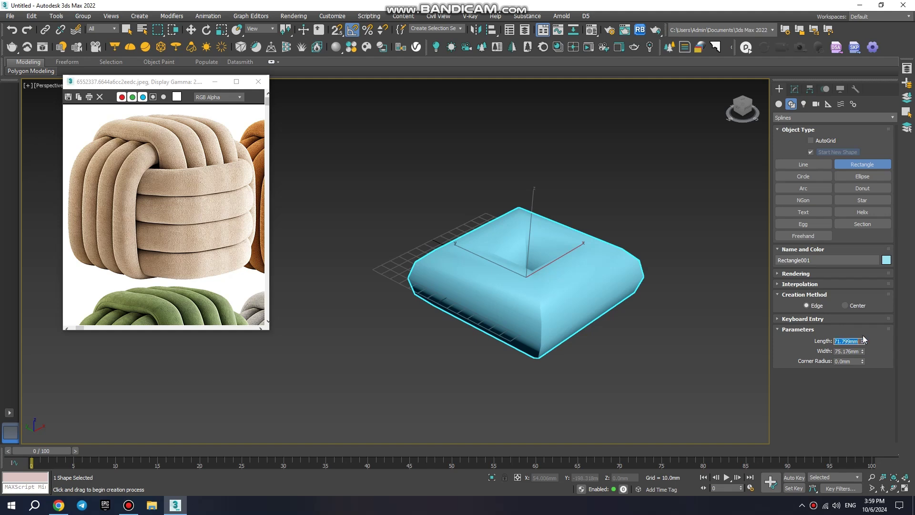
# - Set the rectangle's Length and Width to 500 mm
pyautogui.press('Tab')
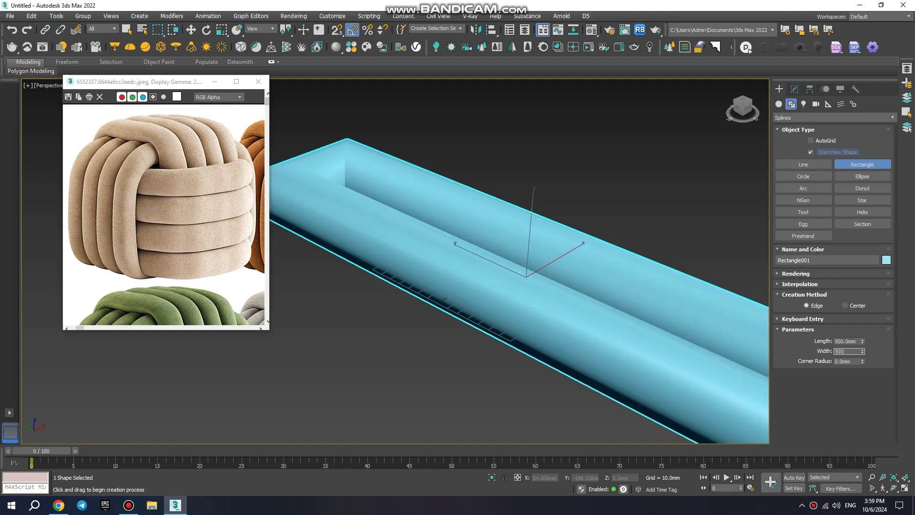
pyautogui.write('500')
pyautogui.press('Return')
# - Make the spline render as a 60 mm thick tube with Adaptive interpolation
pyautogui.scroll(-5, 655, 260)
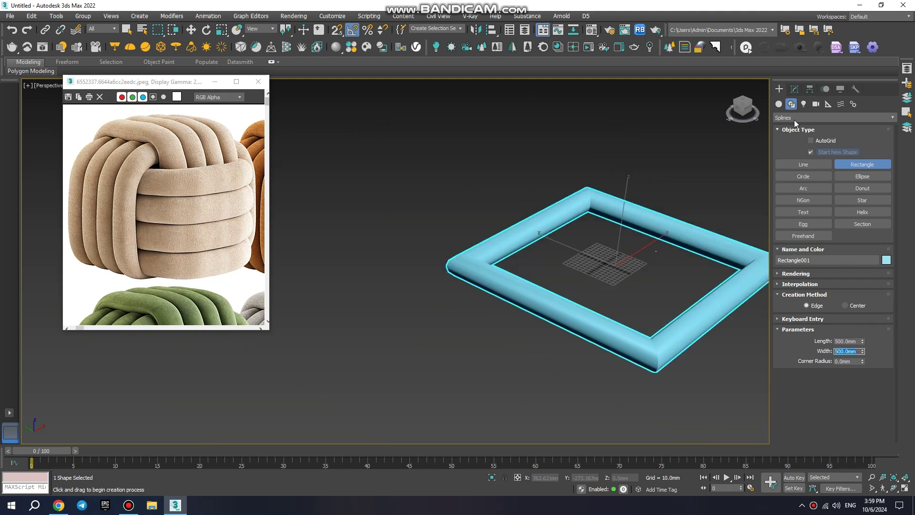
pyautogui.click(795, 274)
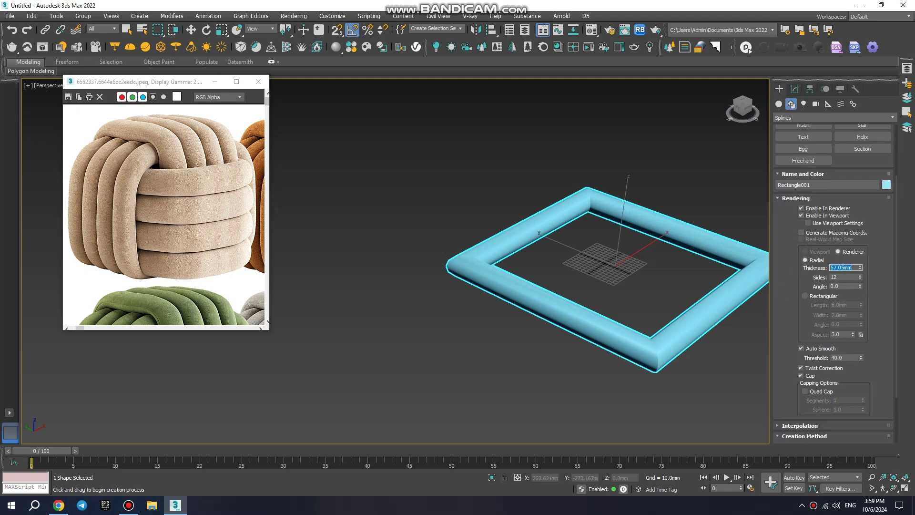
pyautogui.write('60')
pyautogui.press('Return')
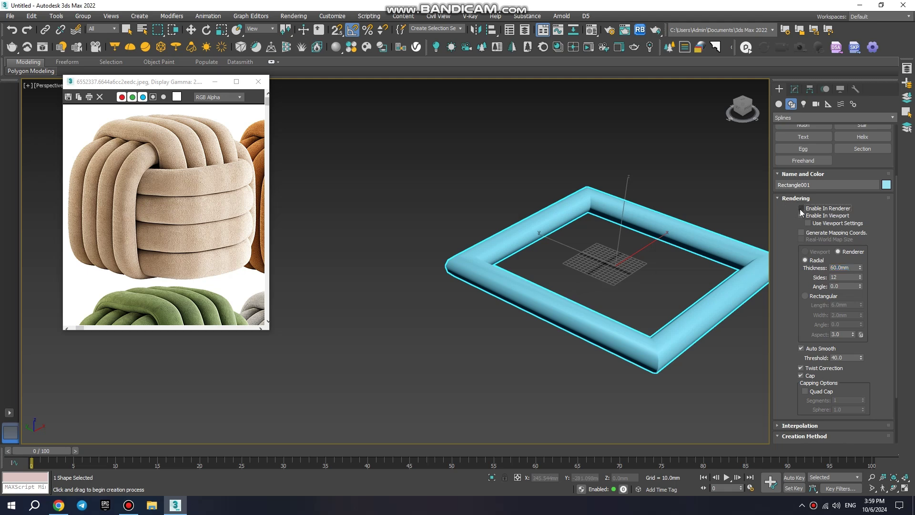
pyautogui.scroll(-3, 782, 324)
pyautogui.click(809, 360)
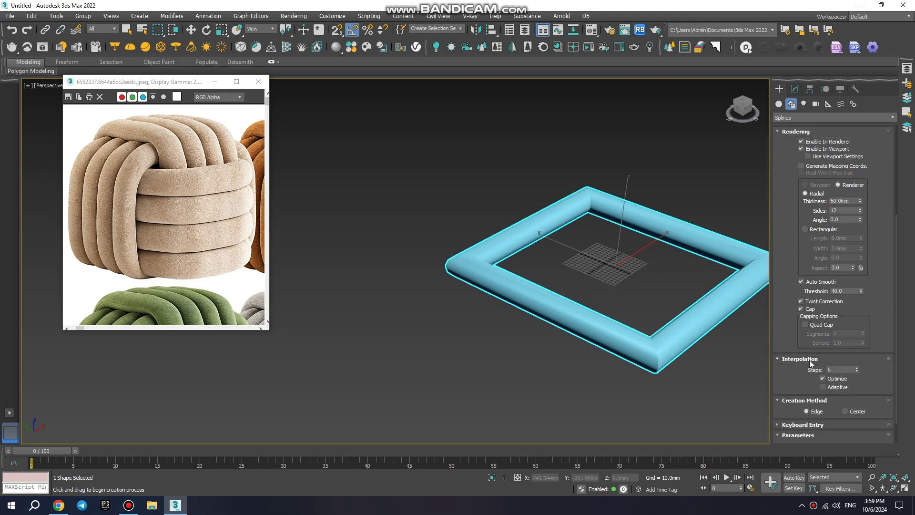
pyautogui.click(822, 387)
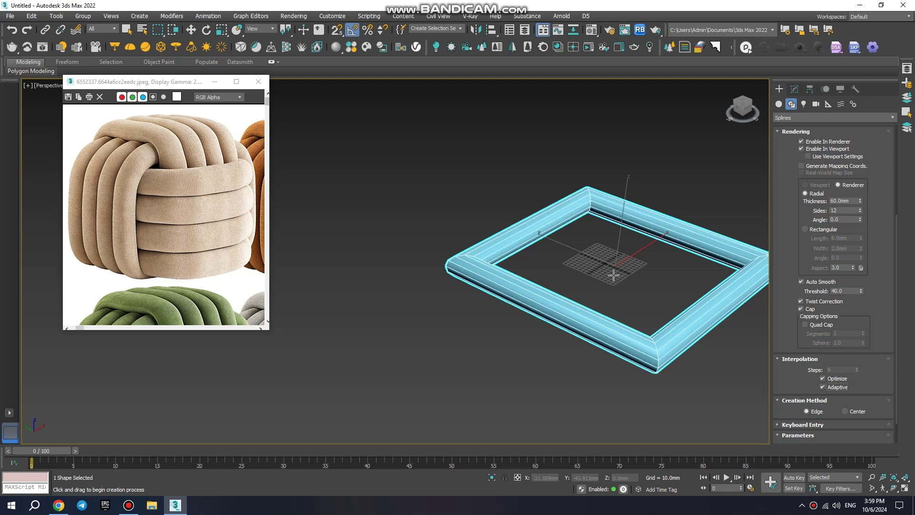
# - Convert the rectangle to an editable spline and enter Vertex mode
pyautogui.rightClick(638, 274)
pyautogui.rightClick(671, 258)
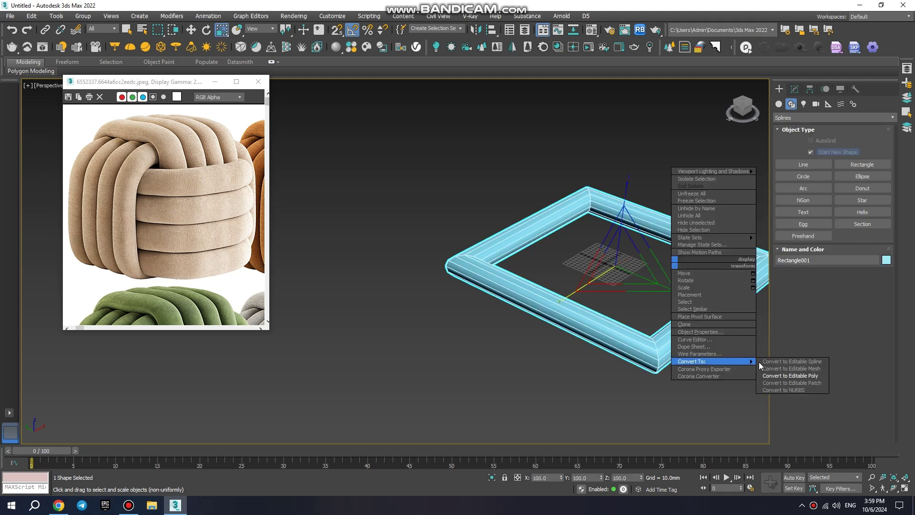
pyautogui.click(791, 365)
pyautogui.scroll(-1, 815, 298)
pyautogui.click(822, 285)
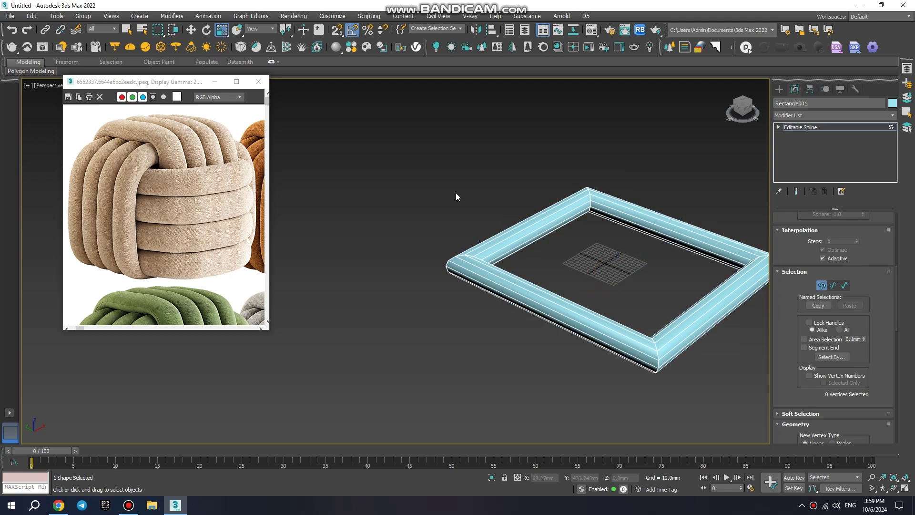
# - Select the four corner vertices and fillet them into large rounded curves
pyautogui.moveTo(693, 361); pyautogui.dragTo(760, 388)
pyautogui.scroll(-2, 760, 388)
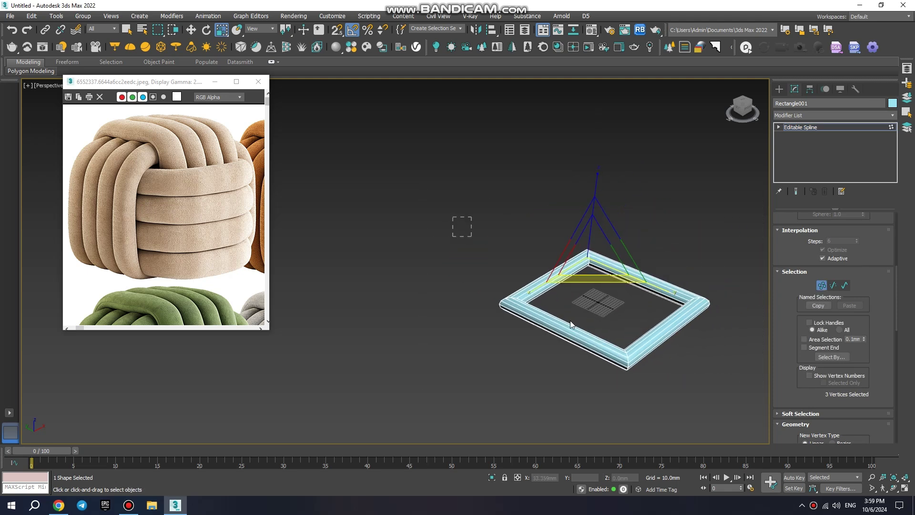
pyautogui.press('F3')
pyautogui.scroll(-2, 843, 375)
pyautogui.scroll(-2, 839, 382)
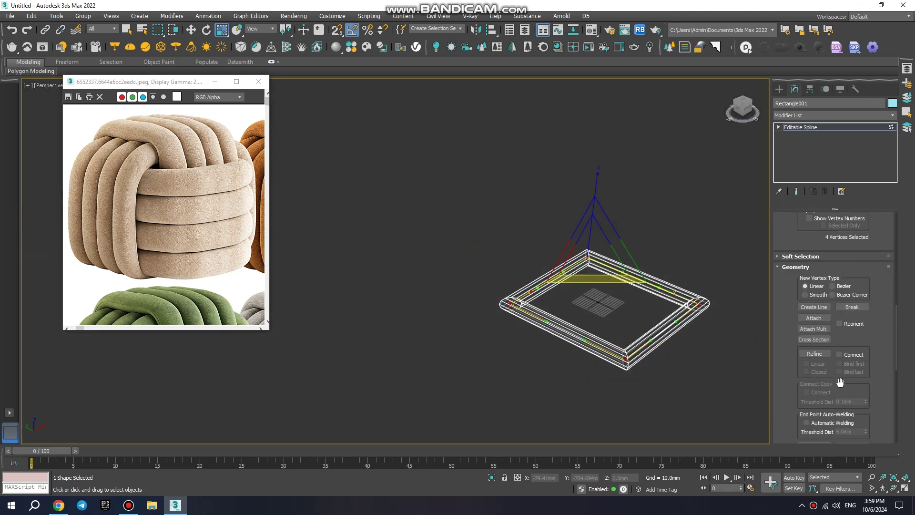
pyautogui.scroll(-2, 837, 389)
pyautogui.scroll(-2, 837, 391)
pyautogui.click(822, 360)
pyautogui.scroll(2, 634, 362)
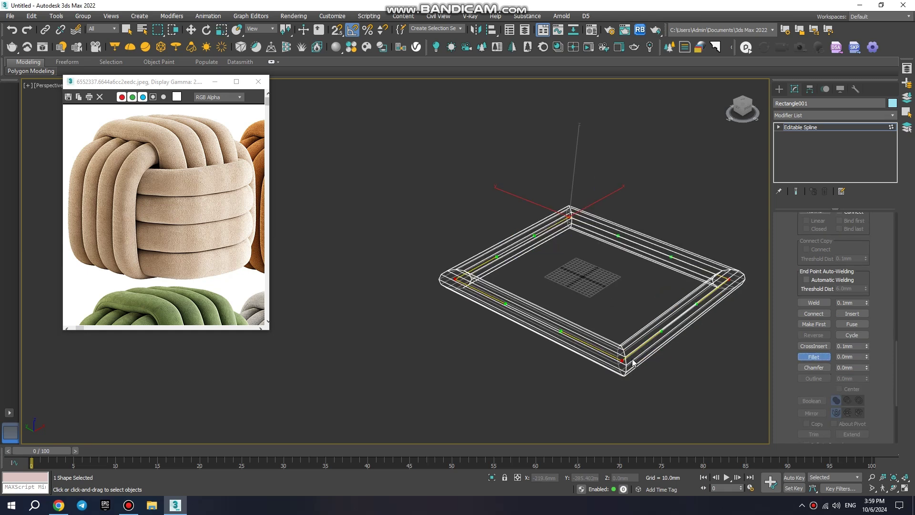
pyautogui.moveTo(624, 357); pyautogui.dragTo(627, 308)
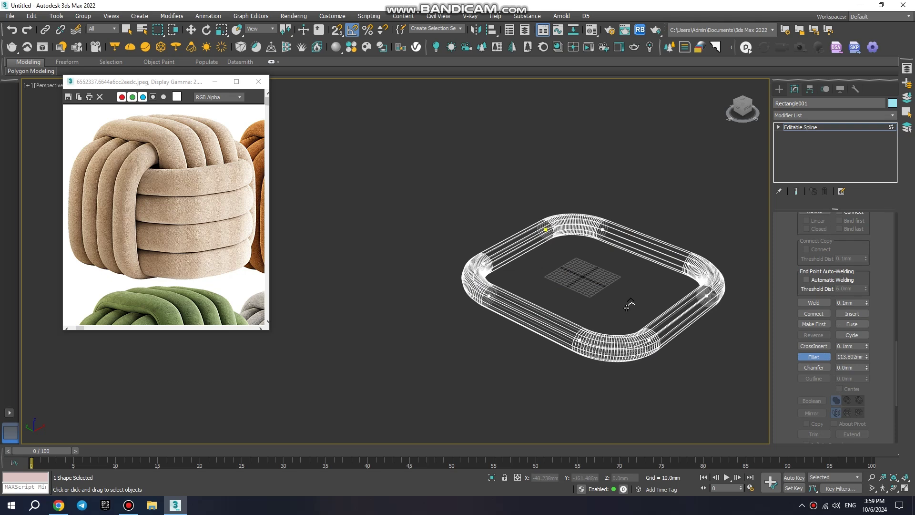
# - Convert the frame to an editable poly, shaded with edges visible
pyautogui.press('1')
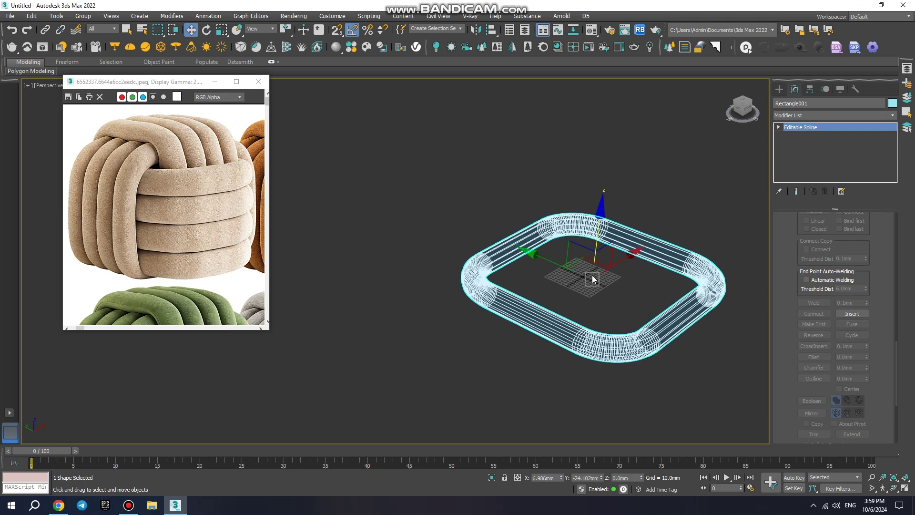
pyautogui.rightClick(570, 251)
pyautogui.moveTo(591, 350)
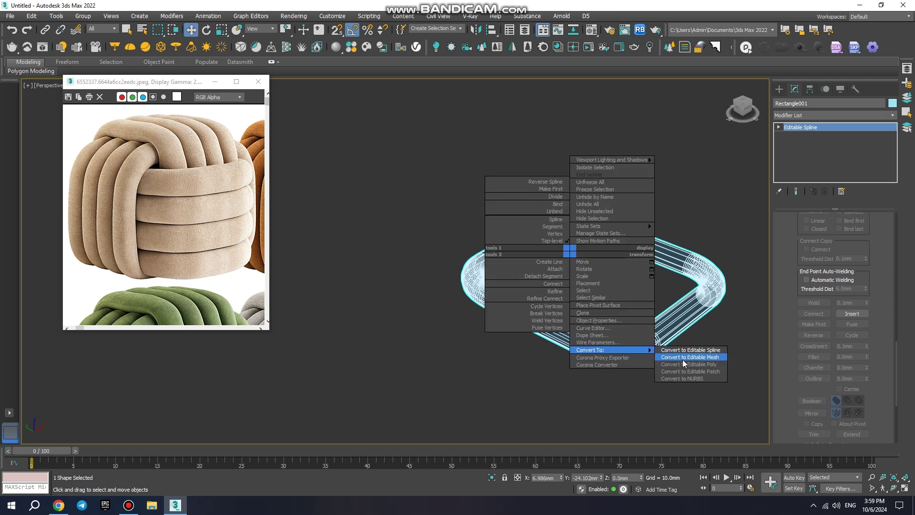
pyautogui.click(687, 364)
pyautogui.press('F3')
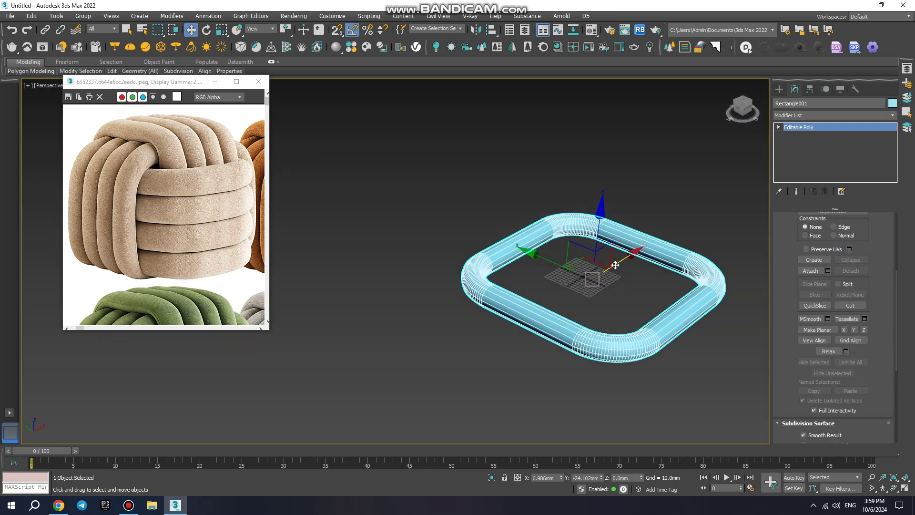
pyautogui.press('F4')
pyautogui.press('F4')
pyautogui.keyDown('alt'); pyautogui.moveTo(618, 259); pyautogui.dragTo(587, 296, button='middle'); pyautogui.keyUp('alt')
# - Extrude the inner edge loop with height -3 mm and width 0.5 mm
pyautogui.press('2')
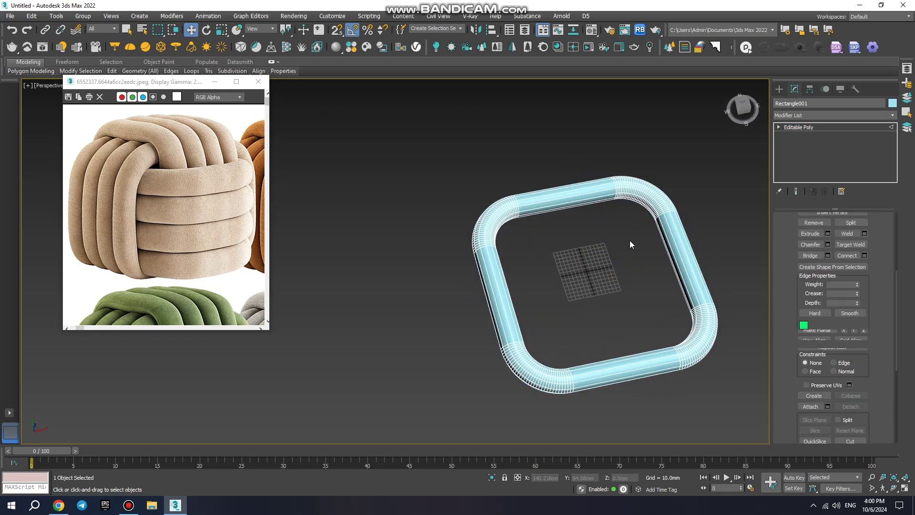
pyautogui.scroll(2, 630, 240)
pyautogui.scroll(2, 620, 219)
pyautogui.scroll(3, 617, 214)
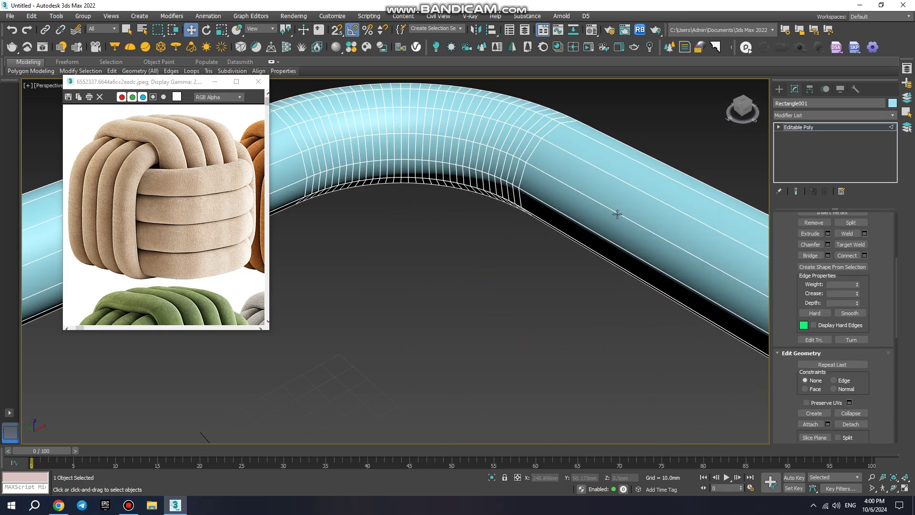
pyautogui.doubleClick(592, 227)
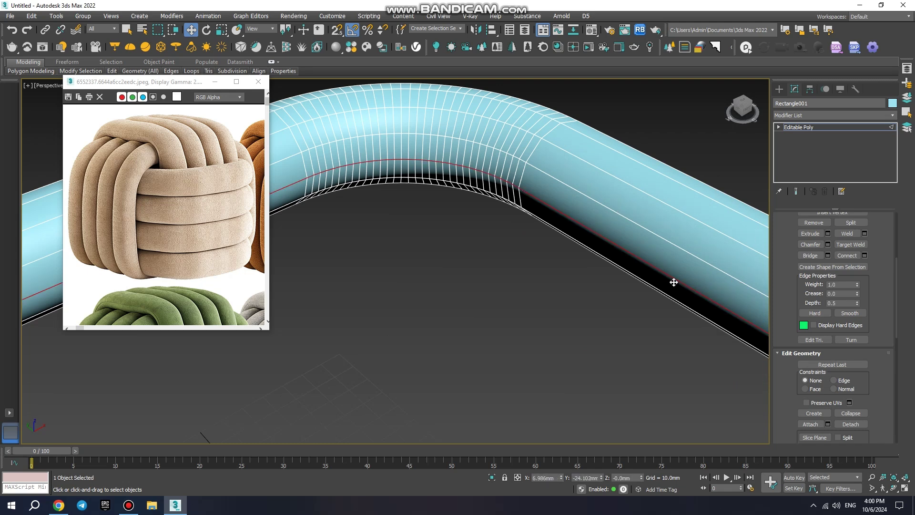
pyautogui.click(828, 233)
pyautogui.click(410, 267)
pyautogui.write('-')
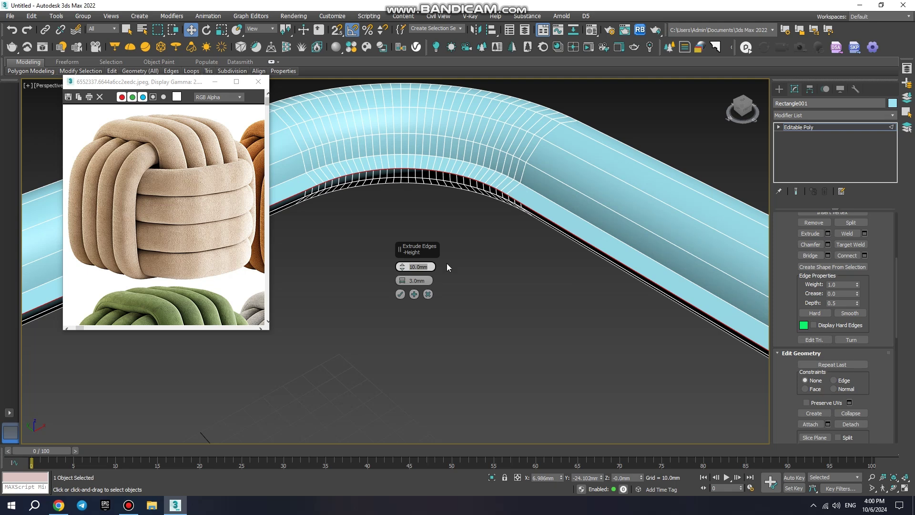
pyautogui.write('3')
pyautogui.press('Return')
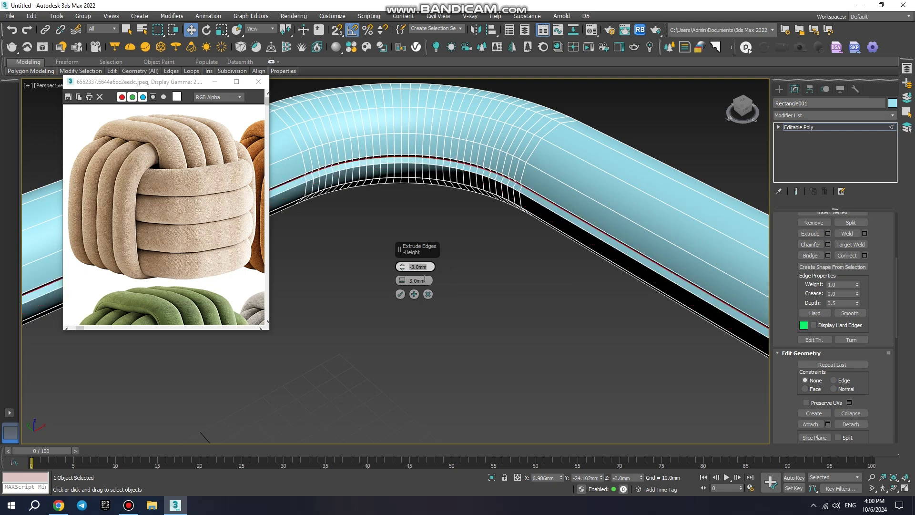
pyautogui.click(421, 280)
pyautogui.write('0.5')
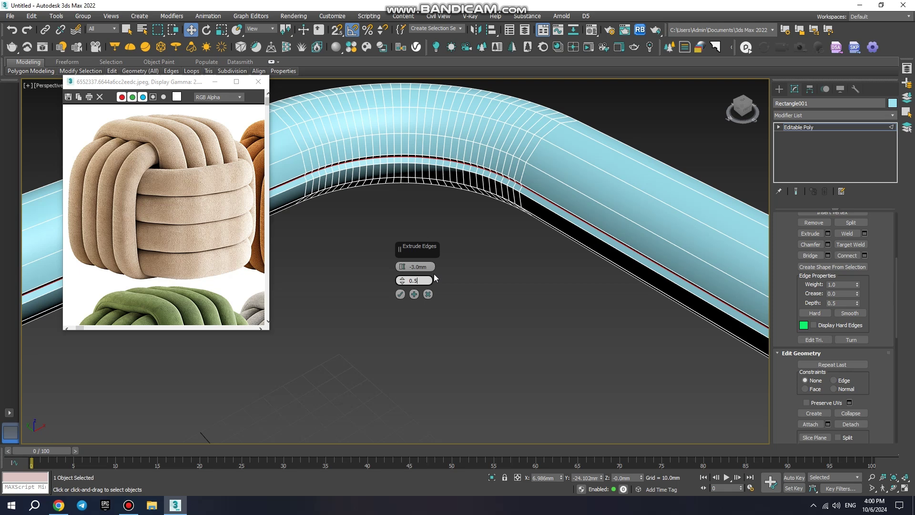
pyautogui.press('Return')
pyautogui.click(400, 295)
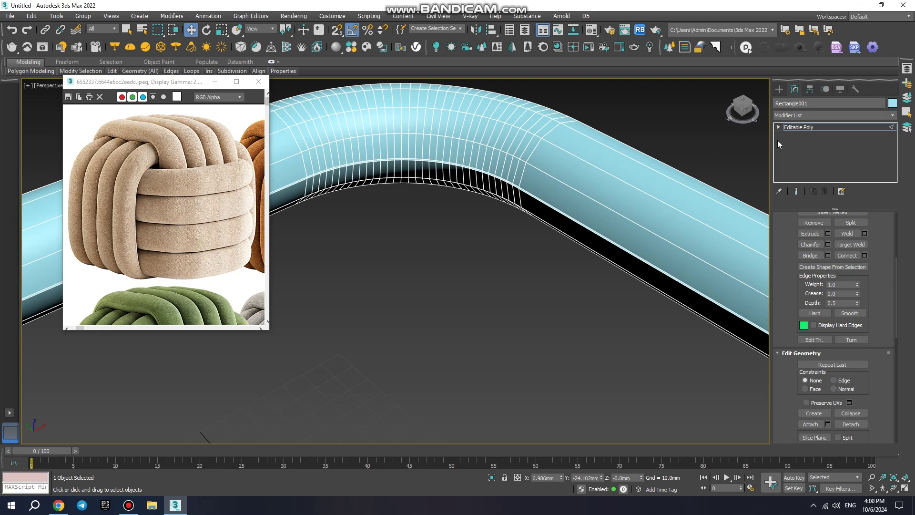
# - Add TurboSmooth to the tube and collapse it into the editable poly
pyautogui.click(809, 125)
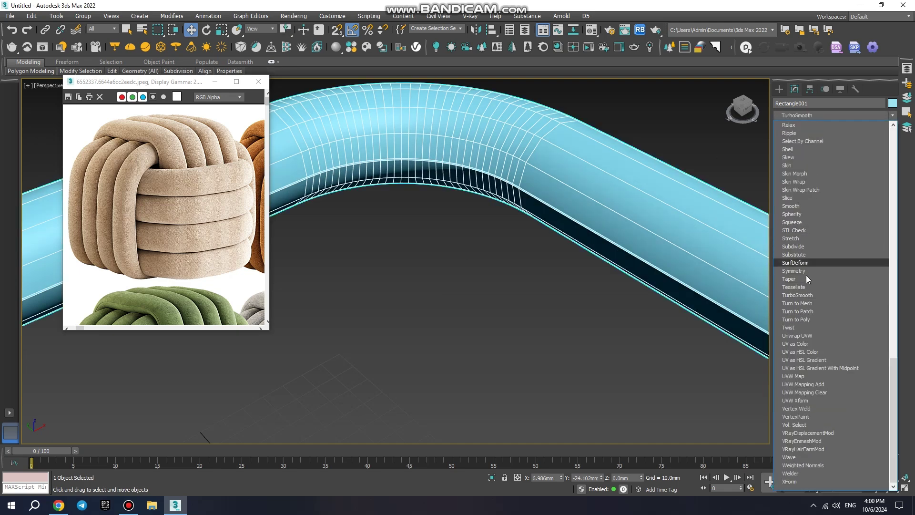
pyautogui.click(803, 296)
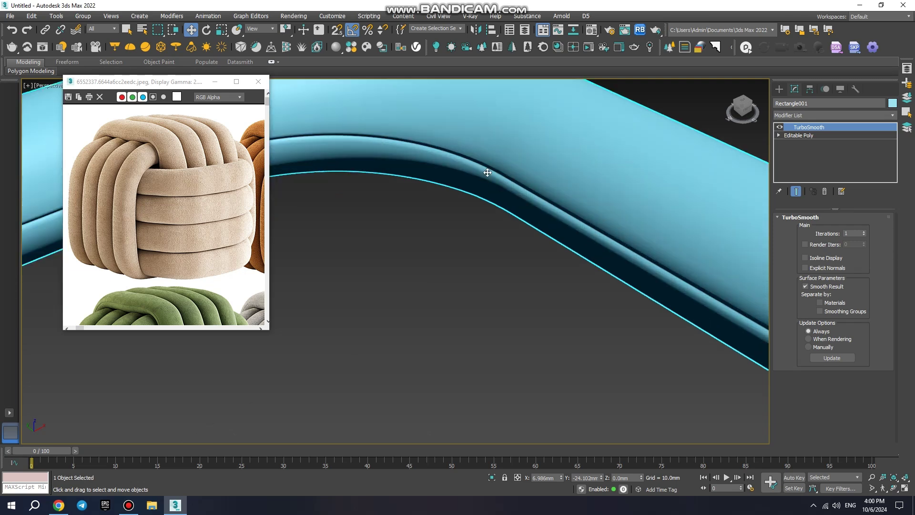
pyautogui.scroll(-2, 510, 179)
pyautogui.scroll(-2, 510, 178)
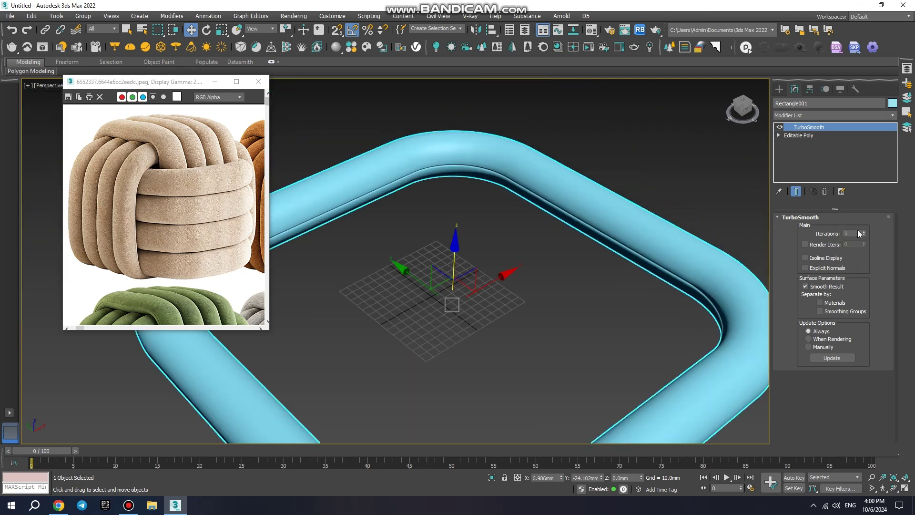
pyautogui.press('F4')
pyautogui.rightClick(625, 214)
pyautogui.click(730, 318)
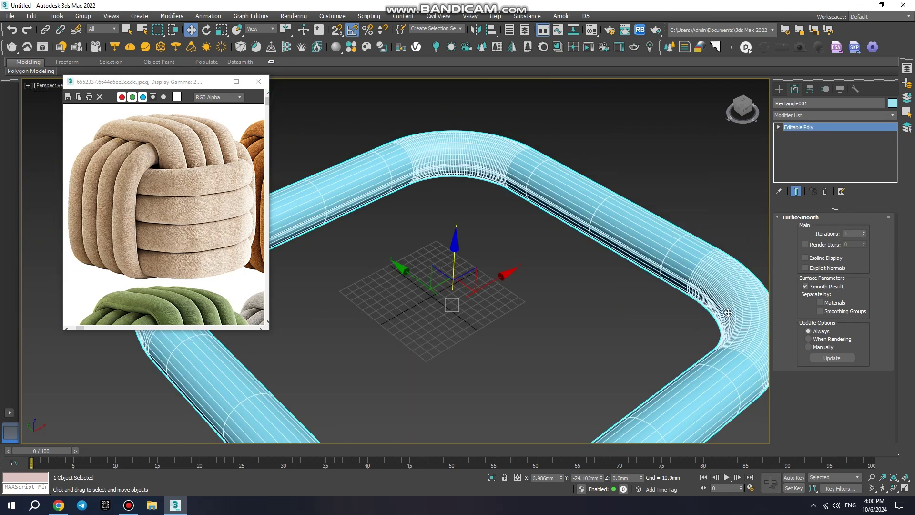
pyautogui.click(749, 116)
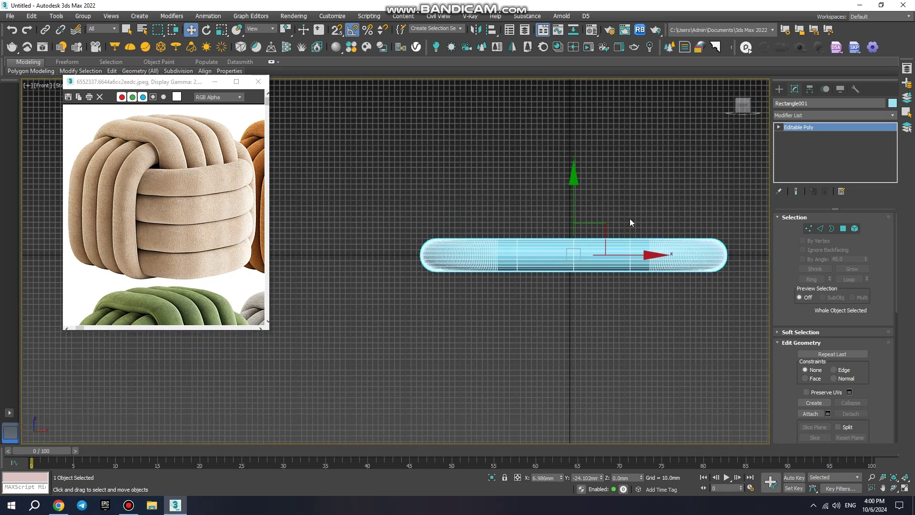
# - Copy the tube upward into a stack of 3 copies
pyautogui.press('g')
pyautogui.scroll(2, 570, 230)
pyautogui.keyDown('shift'); pyautogui.moveTo(576, 225); pyautogui.dragTo(582, 180); pyautogui.keyUp('shift')
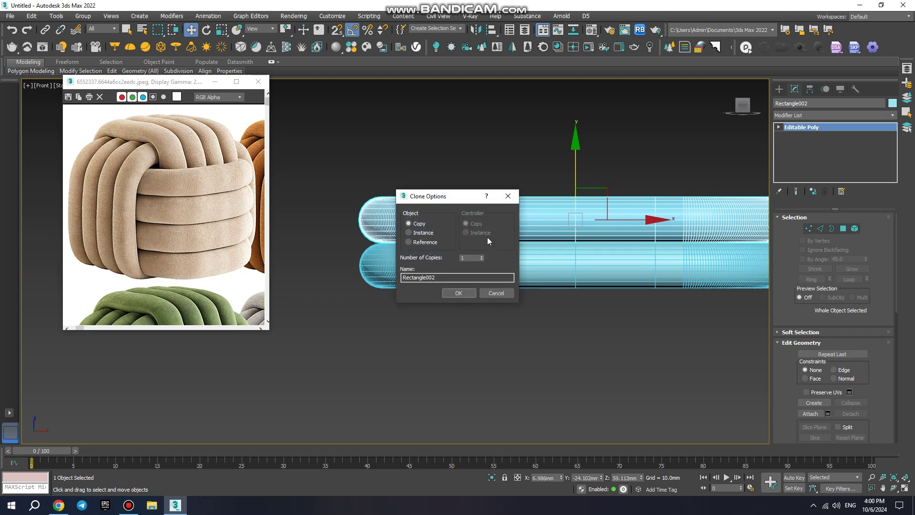
pyautogui.click(481, 255)
pyautogui.click(481, 255)
pyautogui.click(459, 292)
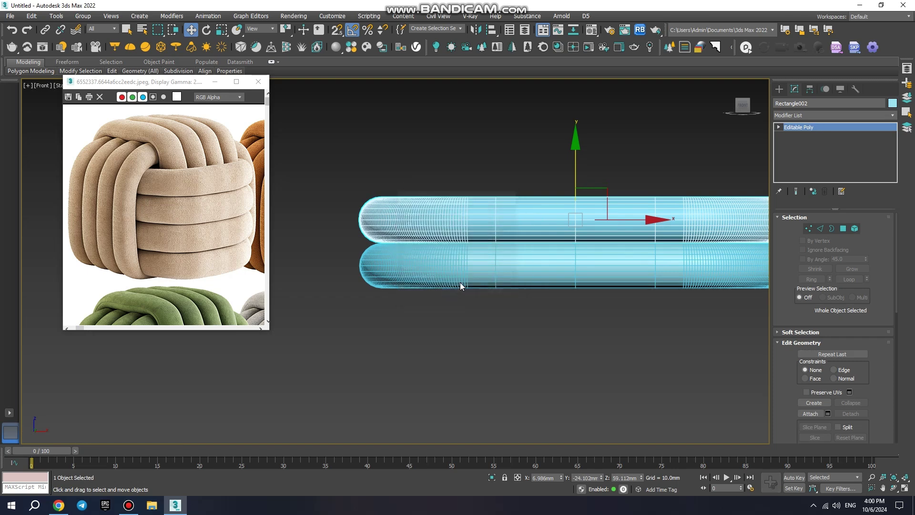
# - Attach the bottom tube to the band to make one object
pyautogui.click(811, 414)
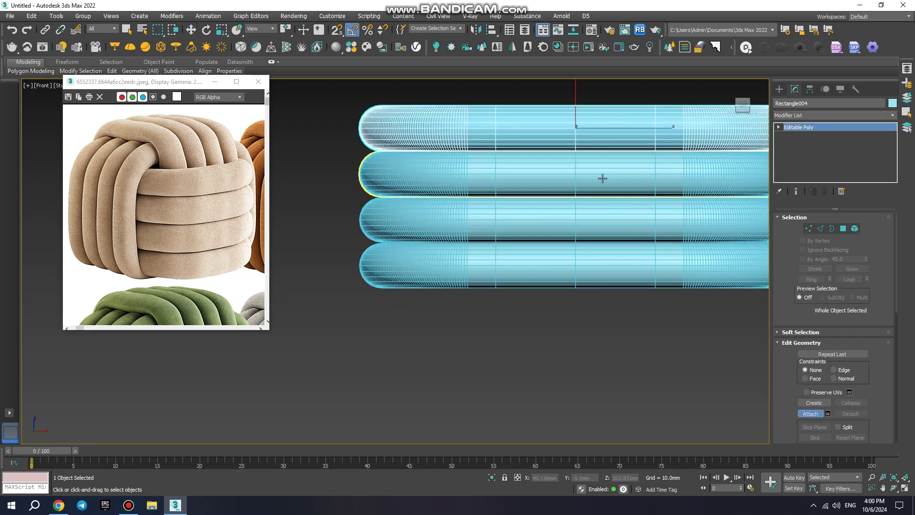
pyautogui.click(500, 265)
pyautogui.press('w')
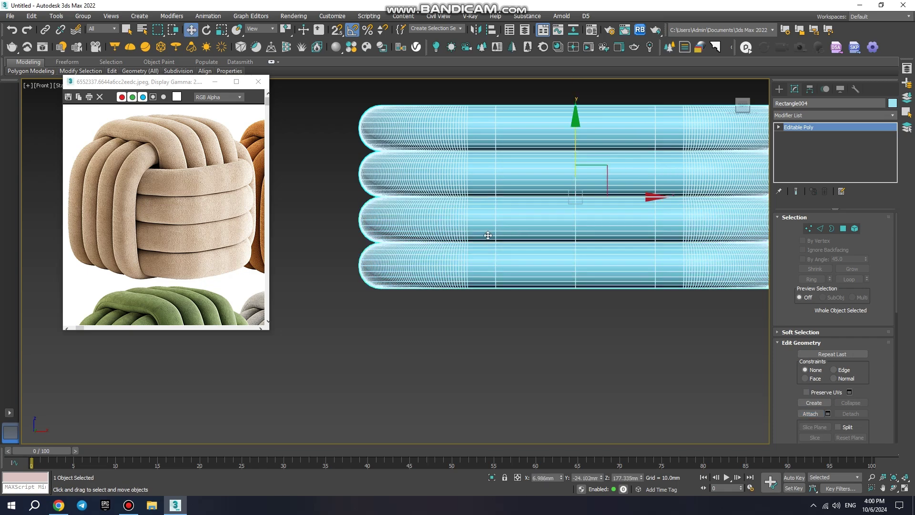
pyautogui.keyDown('alt'); pyautogui.moveTo(499, 266); pyautogui.dragTo(564, 251, button='middle'); pyautogui.keyUp('alt')
# - Make two copies of the band rotated 90° on different axes so they interlock
pyautogui.press('e')
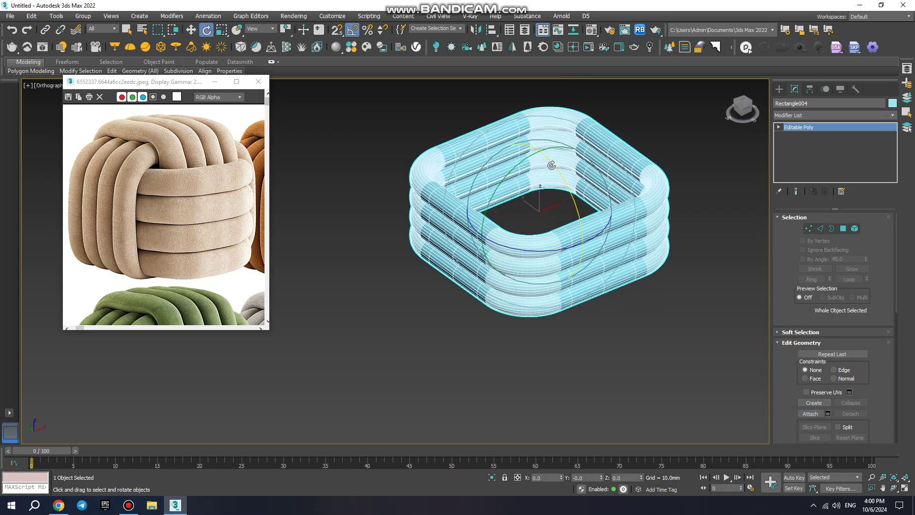
pyautogui.moveTo(583, 200)
pyautogui.keyDown('shift'); pyautogui.mouseDown()
pyautogui.moveTo(553, 137)
pyautogui.moveTo(542, 143)
pyautogui.mouseUp(); pyautogui.keyUp('shift')
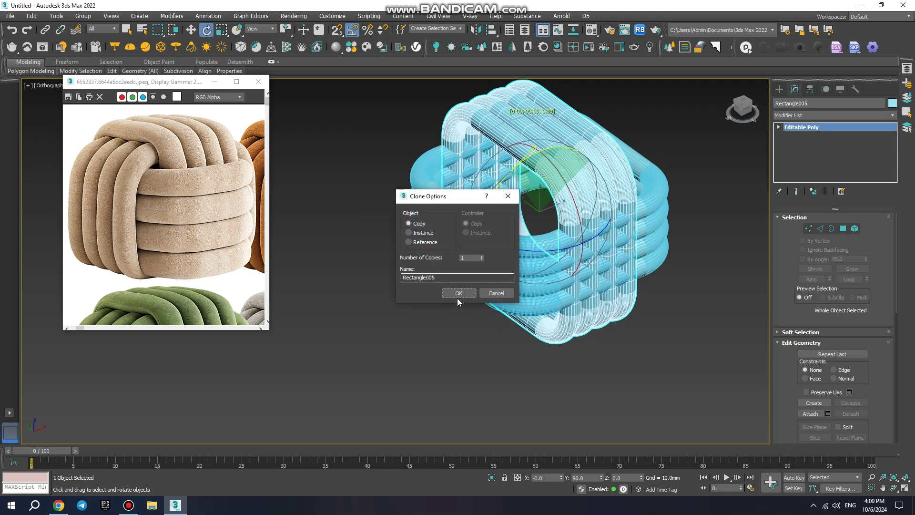
pyautogui.click(459, 298)
pyautogui.keyDown('shift'); pyautogui.moveTo(571, 256); pyautogui.dragTo(525, 255); pyautogui.keyUp('shift')
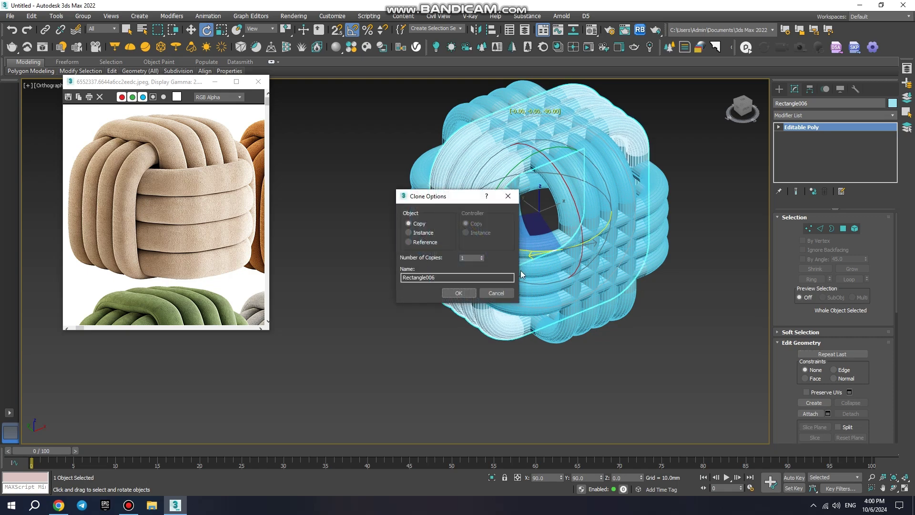
pyautogui.click(465, 296)
pyautogui.click(679, 292)
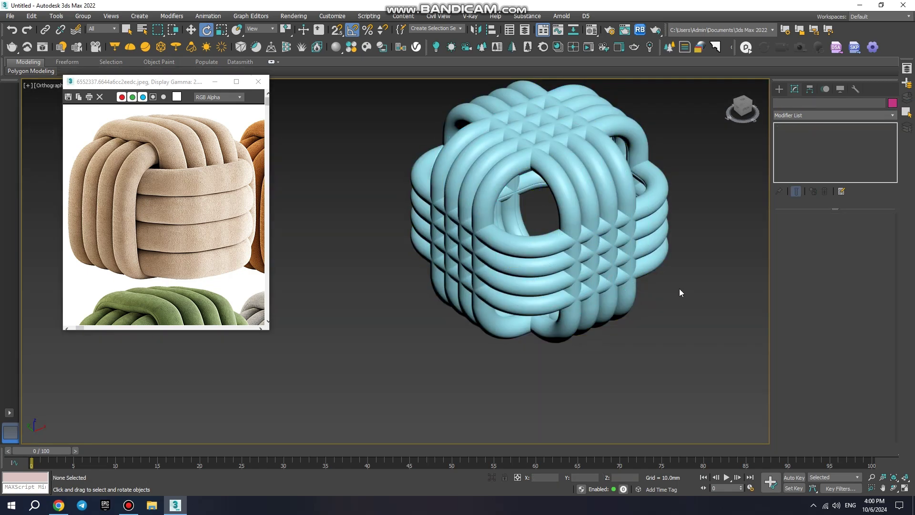
pyautogui.click(588, 195)
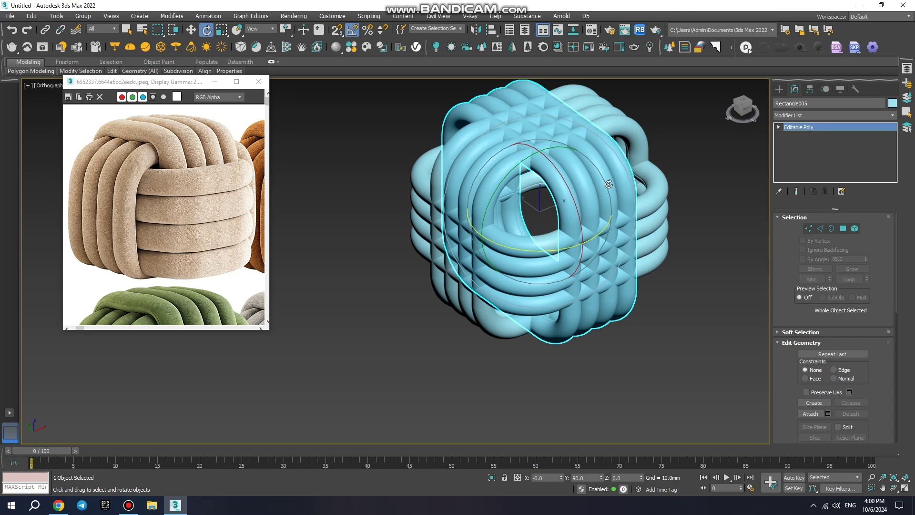
pyautogui.click(648, 144)
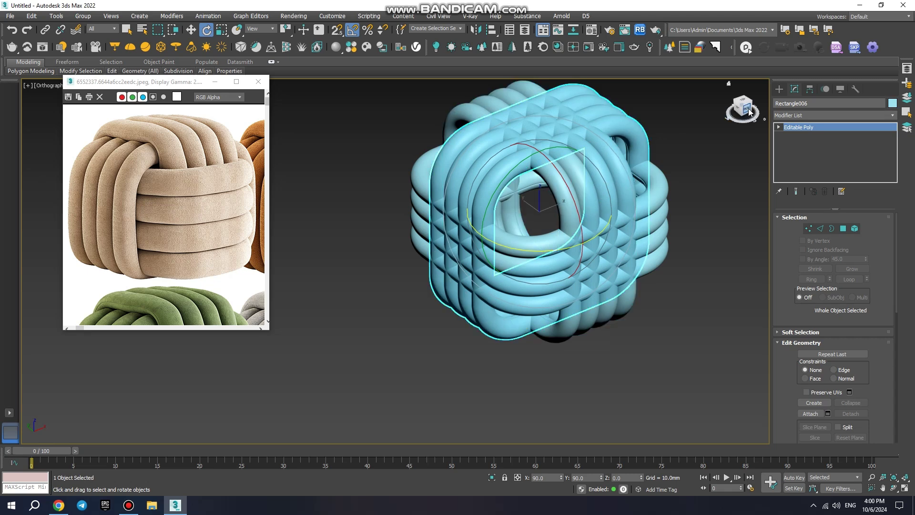
pyautogui.click(750, 112)
# - Move the band's upper and lower loop vertices toward the centre
pyautogui.press('1')
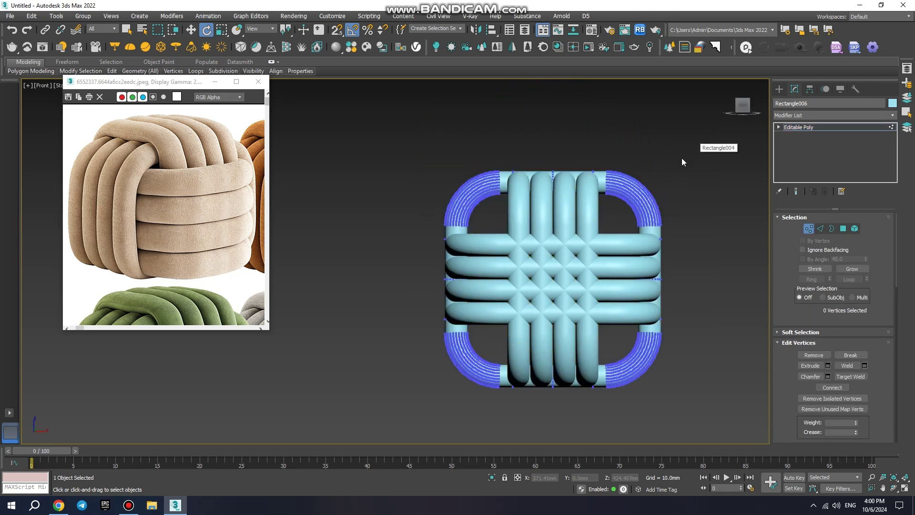
pyautogui.moveTo(428, 232); pyautogui.dragTo(403, 230)
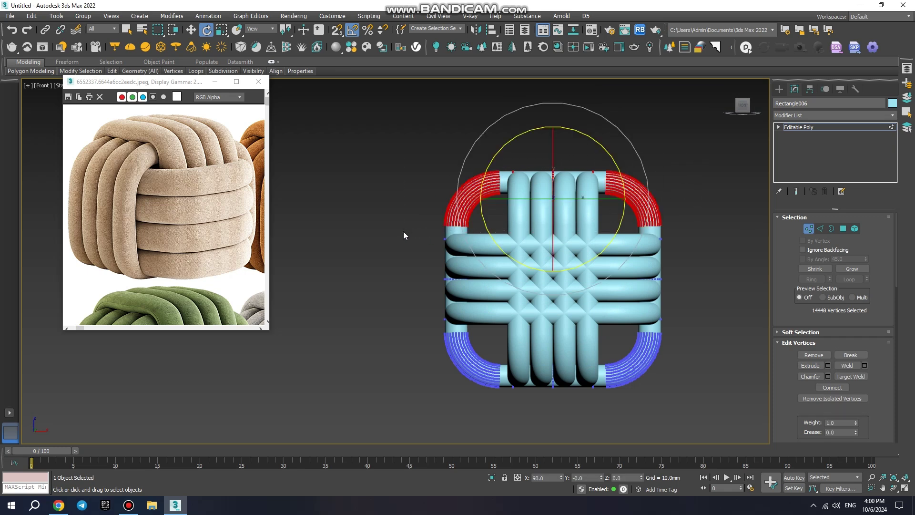
pyautogui.scroll(2, 532, 222)
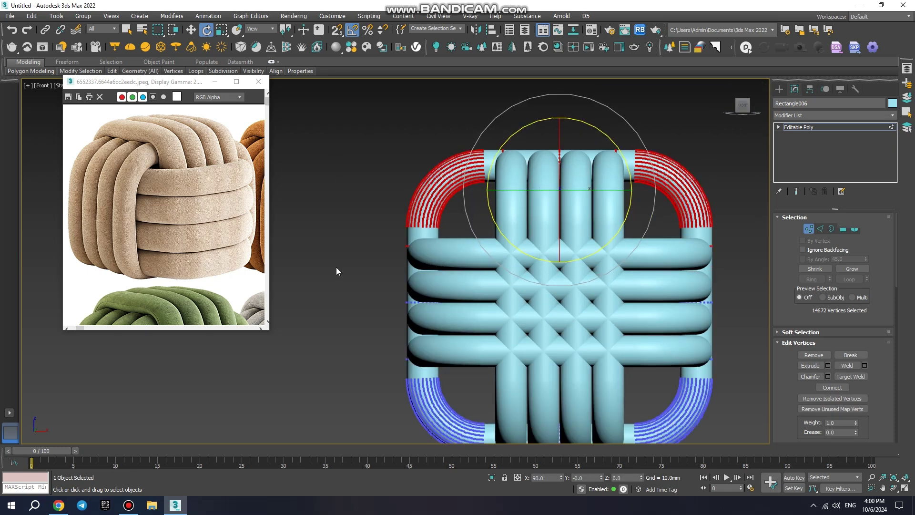
pyautogui.press('w')
pyautogui.moveTo(559, 146); pyautogui.dragTo(558, 177)
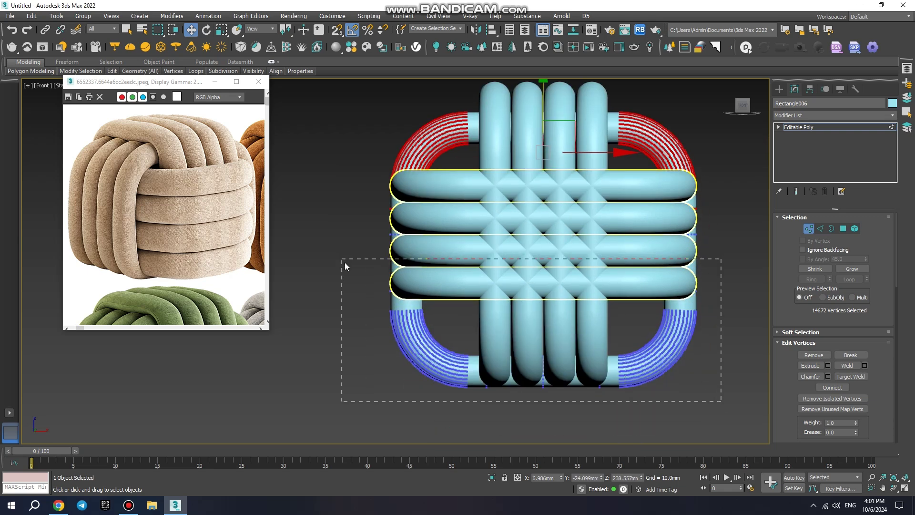
pyautogui.moveTo(721, 401); pyautogui.dragTo(345, 262)
pyautogui.moveTo(543, 271)
pyautogui.mouseDown()
pyautogui.moveTo(518, 257)
pyautogui.moveTo(518, 237)
pyautogui.mouseUp()
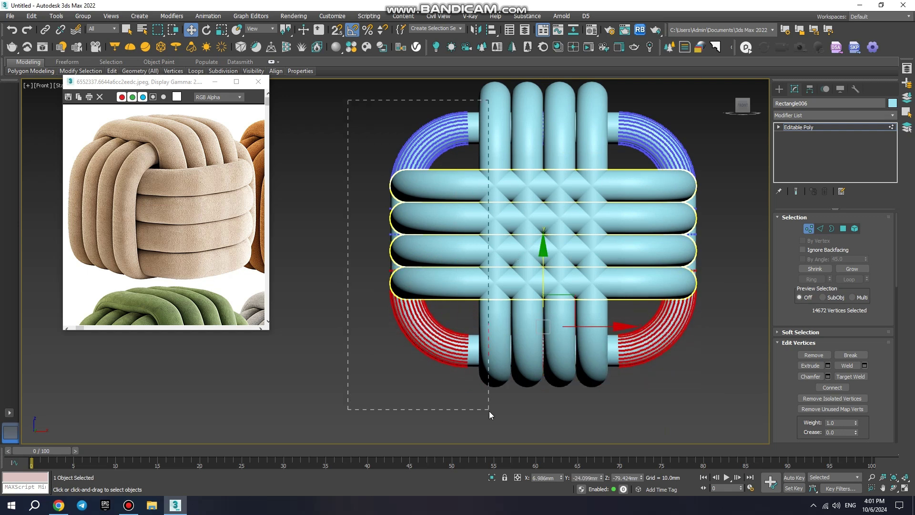
# - Stretch the band's left and right side vertices further outward
pyautogui.moveTo(490, 412); pyautogui.dragTo(489, 411)
pyautogui.moveTo(473, 240); pyautogui.dragTo(447, 241)
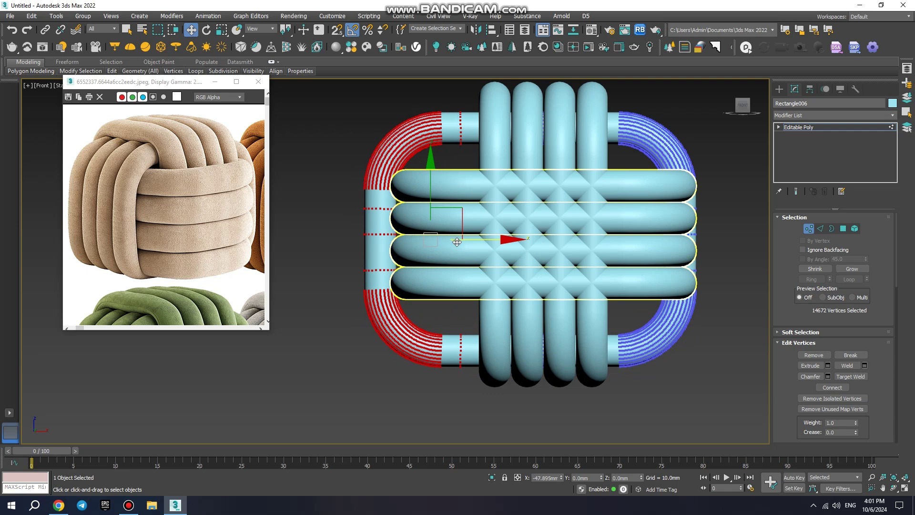
pyautogui.moveTo(594, 411); pyautogui.dragTo(593, 410)
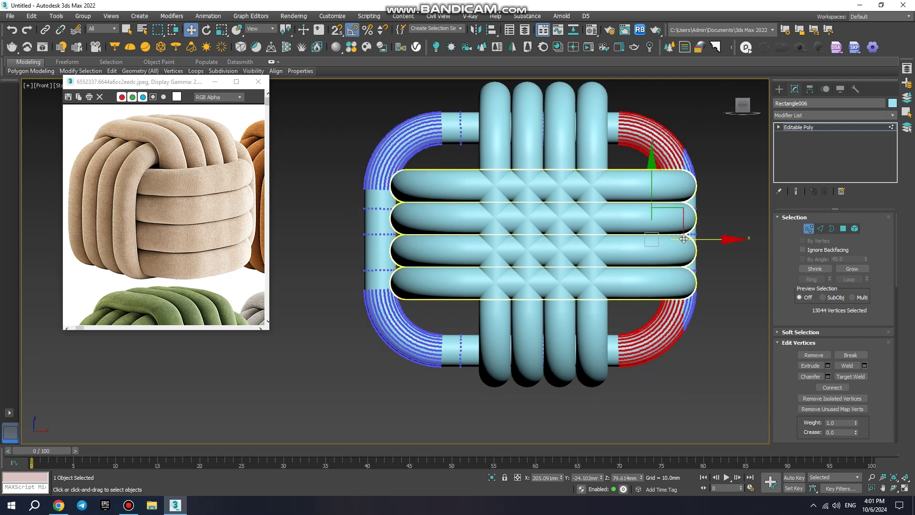
pyautogui.moveTo(728, 395); pyautogui.dragTo(727, 389)
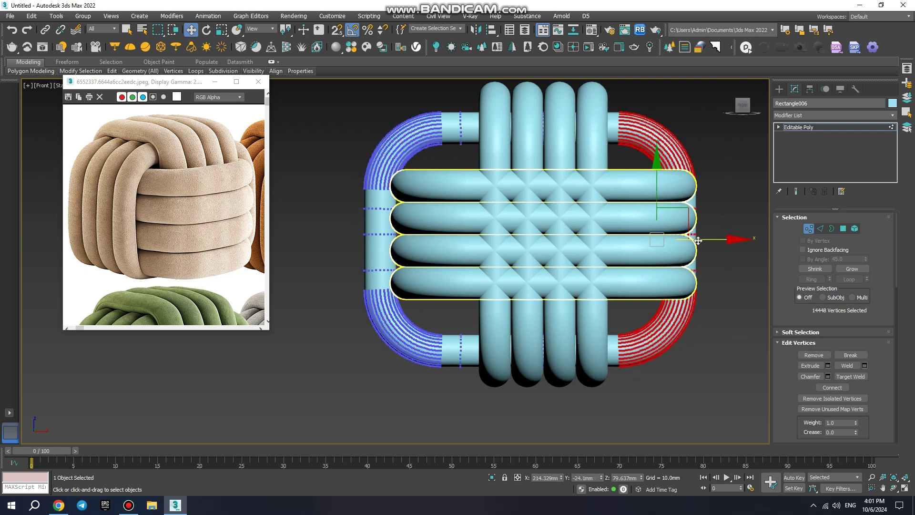
pyautogui.moveTo(699, 240); pyautogui.dragTo(728, 250)
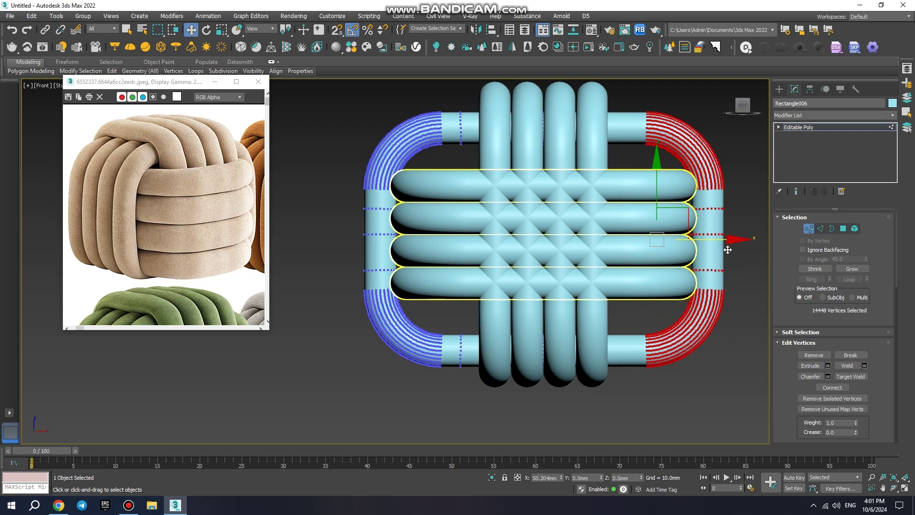
pyautogui.moveTo(367, 259); pyautogui.dragTo(367, 260)
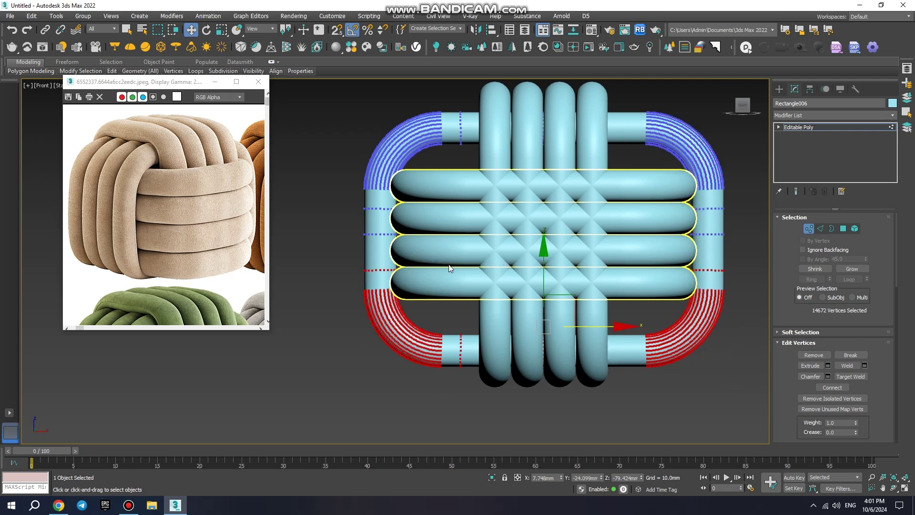
pyautogui.press('1')
pyautogui.click(588, 149)
# - Enter Vertex mode on the vertical tube band and switch to the Left view
pyautogui.keyDown('alt'); pyautogui.moveTo(588, 149); pyautogui.dragTo(553, 182, button='middle'); pyautogui.keyUp('alt')
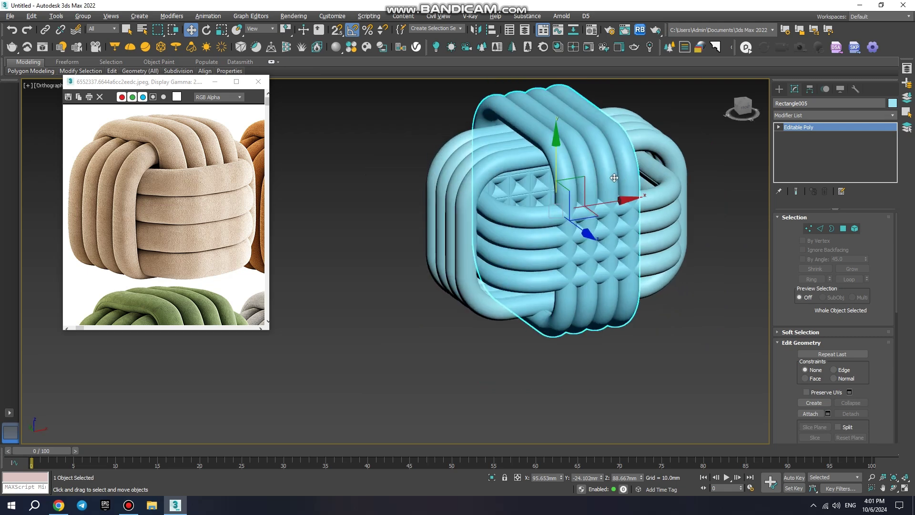
pyautogui.press('1')
pyautogui.click(746, 109)
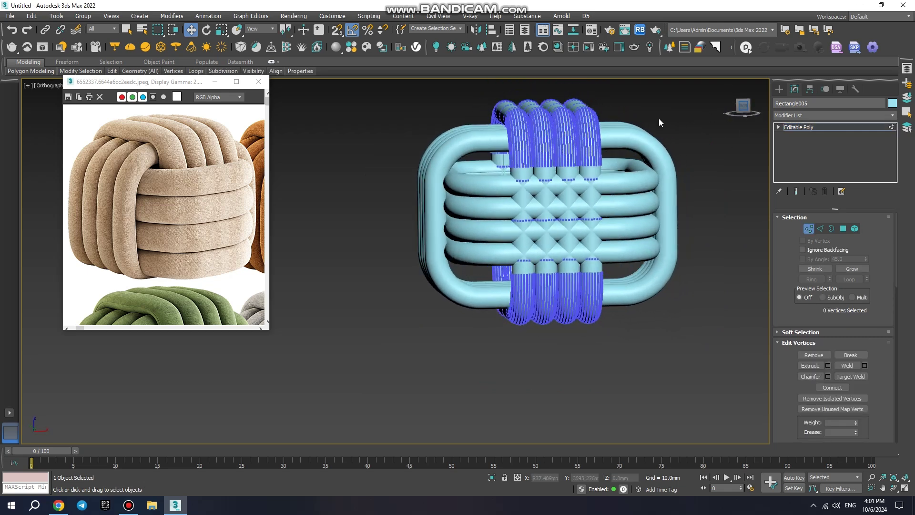
pyautogui.moveTo(436, 253); pyautogui.dragTo(435, 253)
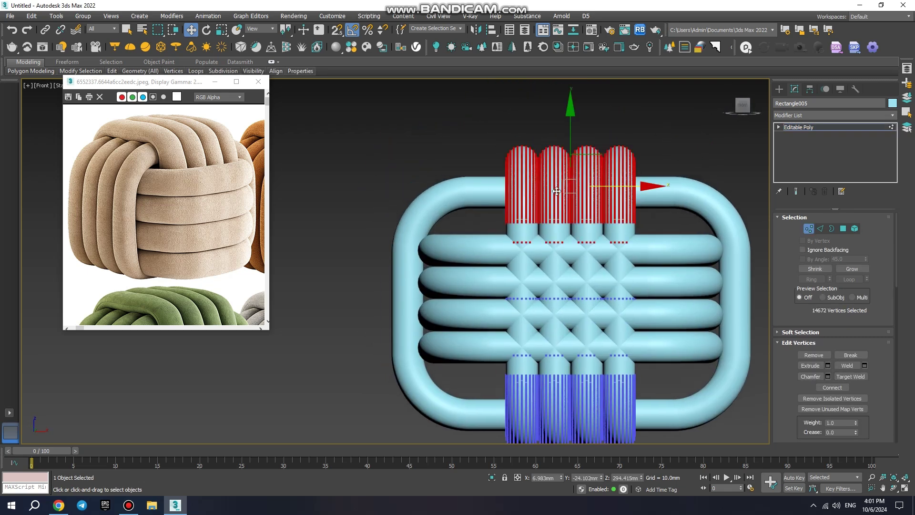
pyautogui.press('F3')
pyautogui.press('F3')
pyautogui.keyDown('alt'); pyautogui.moveTo(559, 211); pyautogui.dragTo(769, 96, button='middle'); pyautogui.keyUp('alt')
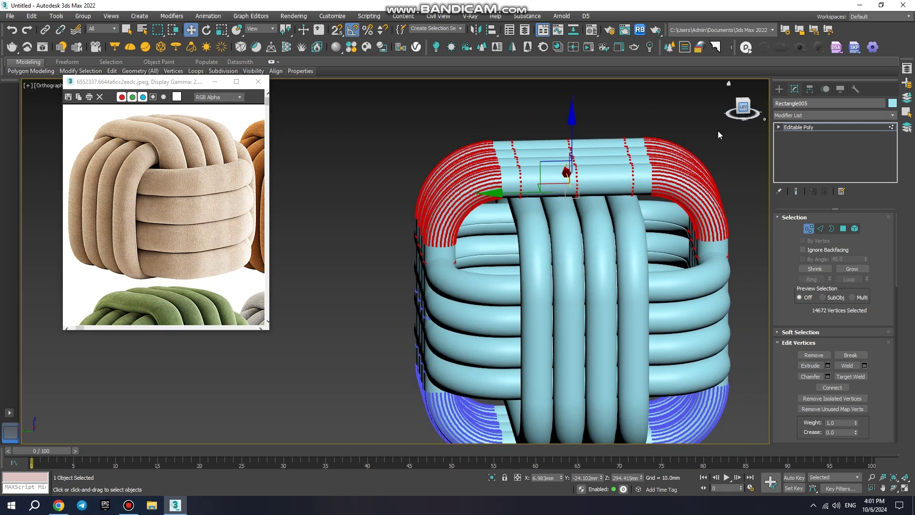
pyautogui.press('l')
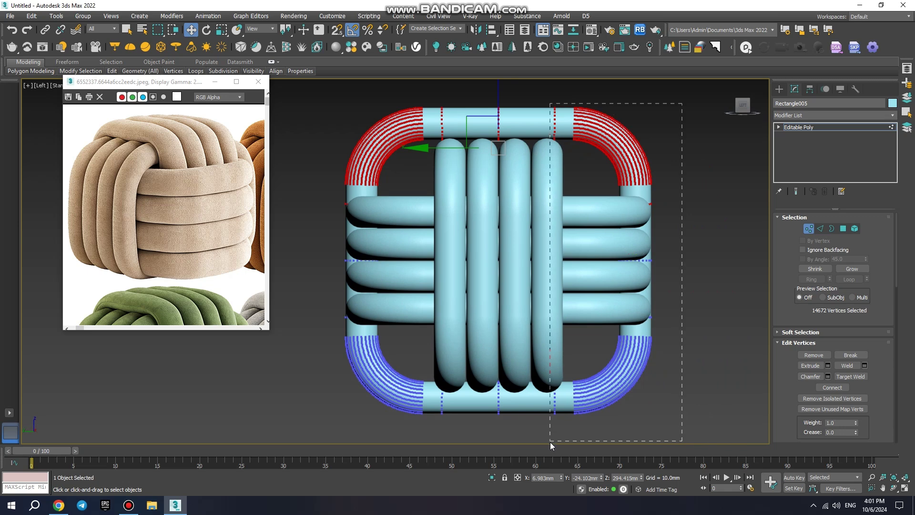
# - Pull the band's right and left side vertices inward
pyautogui.moveTo(682, 103); pyautogui.dragTo(550, 442)
pyautogui.moveTo(662, 258); pyautogui.dragTo(608, 262)
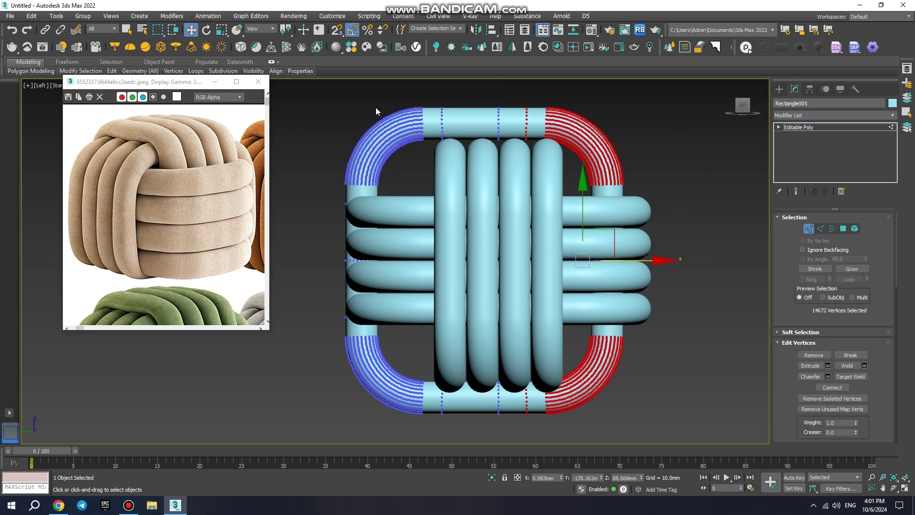
pyautogui.moveTo(490, 464); pyautogui.dragTo(487, 441)
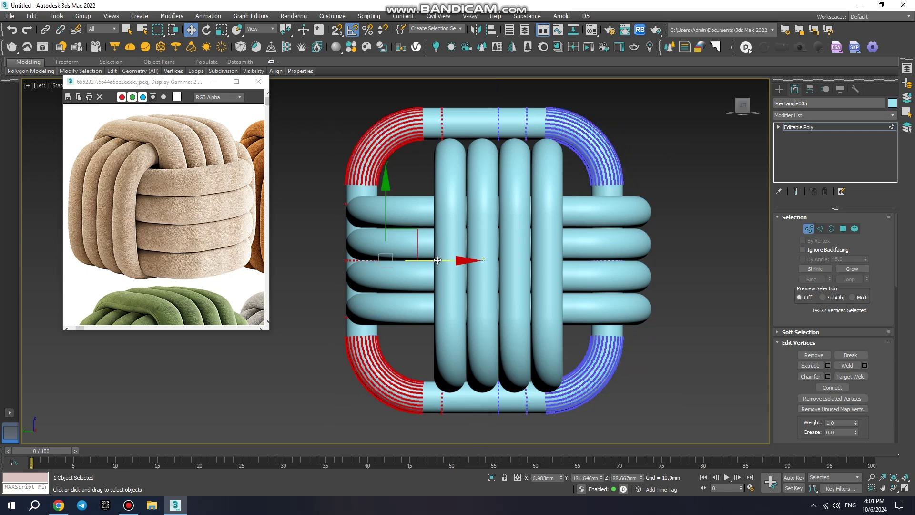
pyautogui.moveTo(437, 260); pyautogui.dragTo(470, 275)
pyautogui.press('F3')
pyautogui.press('F3')
pyautogui.scroll(-3, 615, 214)
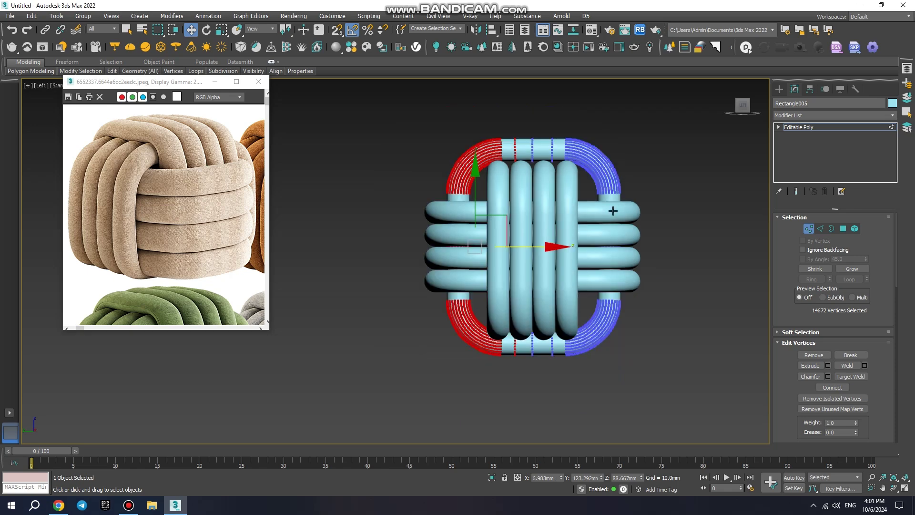
pyautogui.scroll(4, 524, 286)
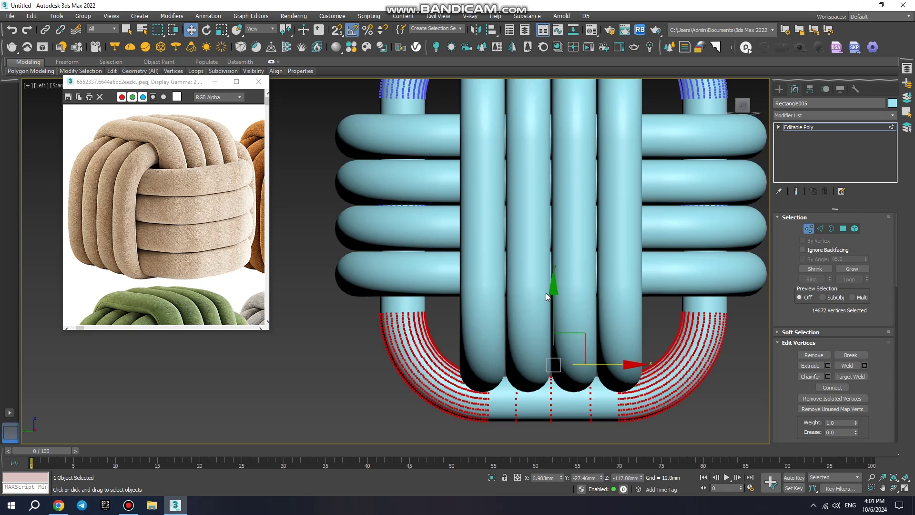
# - Raise the band's curved lower loop vertices upward toward the centre
pyautogui.press('F3')
pyautogui.press('F3')
pyautogui.press('4')
pyautogui.press('F3')
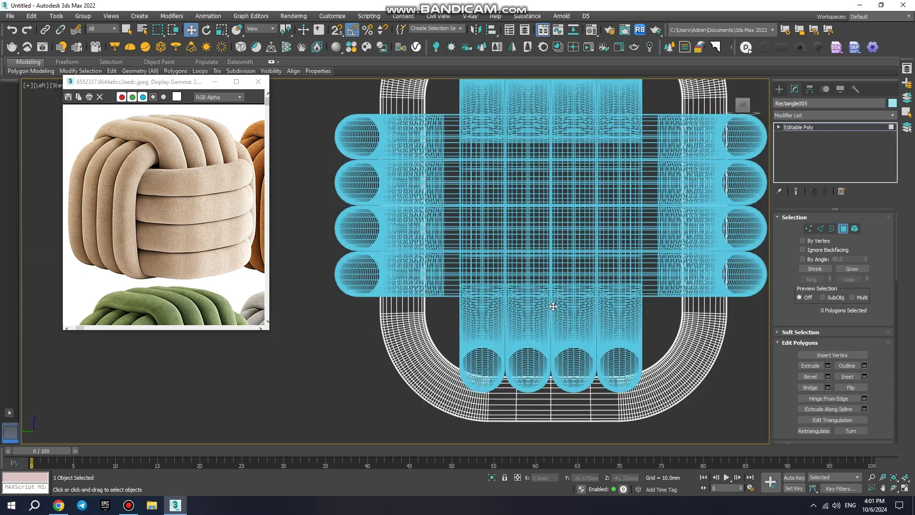
pyautogui.press('1')
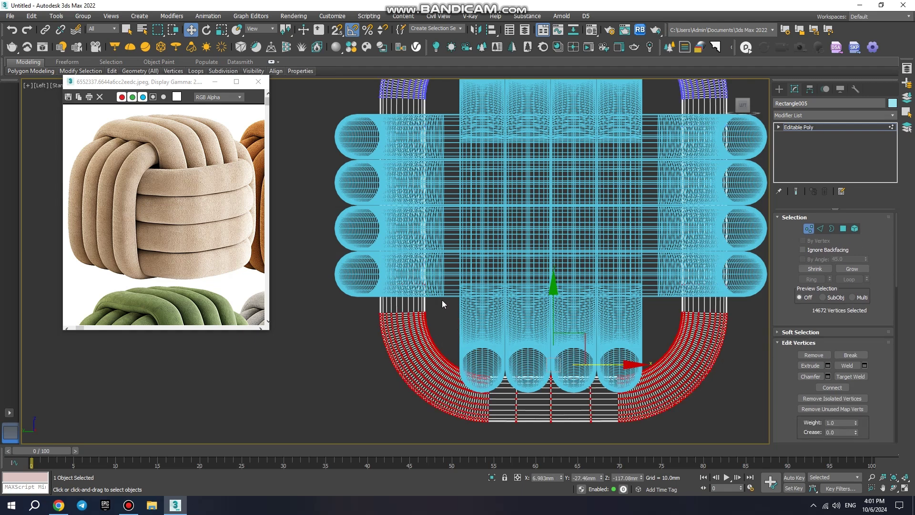
pyautogui.moveTo(748, 438); pyautogui.dragTo(734, 396)
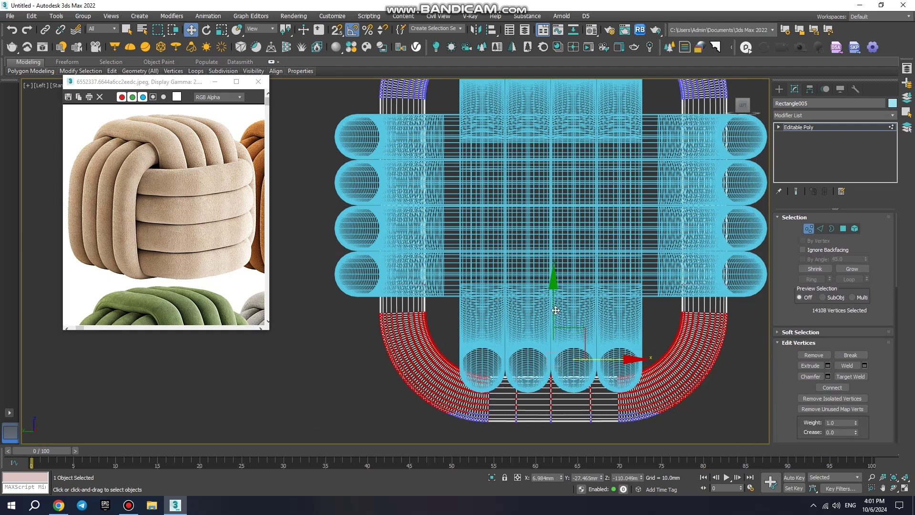
pyautogui.hotkey('ctrl', 'z')
pyautogui.moveTo(553, 295); pyautogui.dragTo(543, 173)
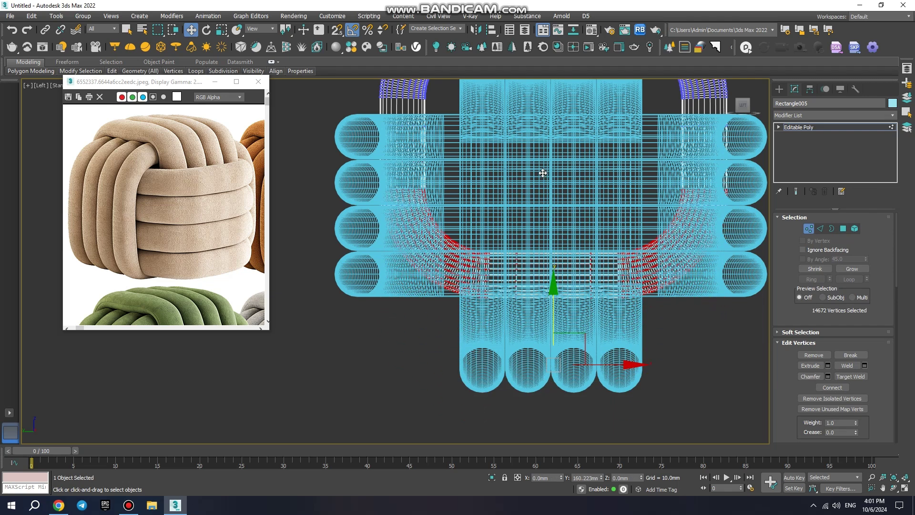
pyautogui.press('F3')
pyautogui.press('1')
pyautogui.keyDown('alt'); pyautogui.moveTo(543, 173); pyautogui.dragTo(601, 311, button='middle'); pyautogui.keyUp('alt')
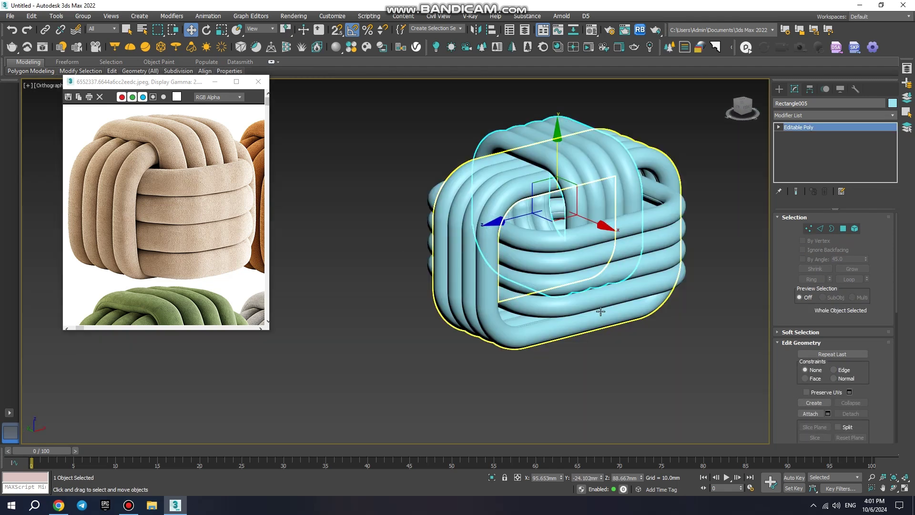
pyautogui.click(601, 311)
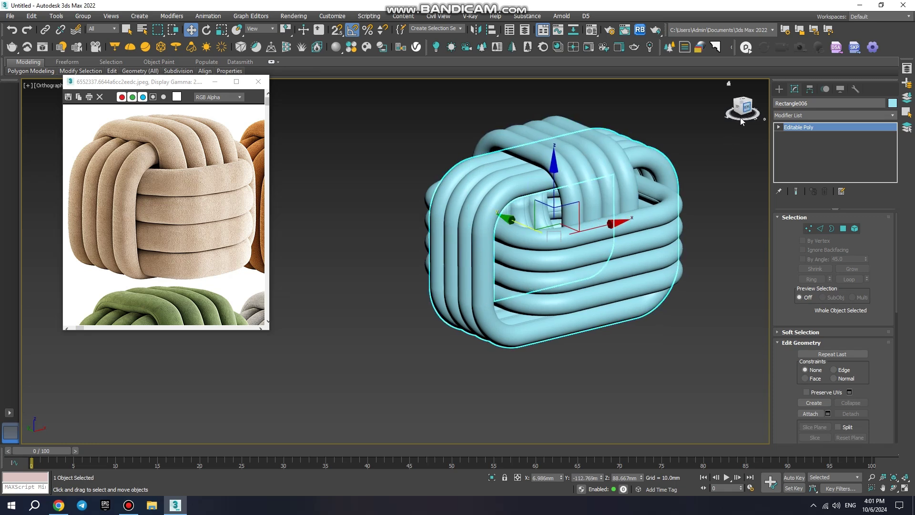
# - In Front view, move and scale the band's lower vertices up toward the loops
pyautogui.click(742, 122)
pyautogui.press('1')
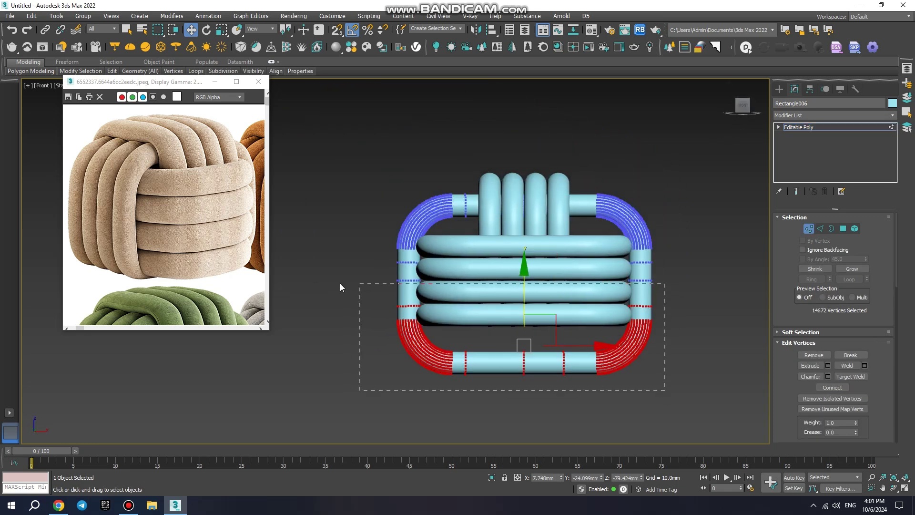
pyautogui.scroll(3, 462, 320)
pyautogui.moveTo(549, 318)
pyautogui.mouseDown()
pyautogui.moveTo(548, 292)
pyautogui.moveTo(614, 366)
pyautogui.mouseUp()
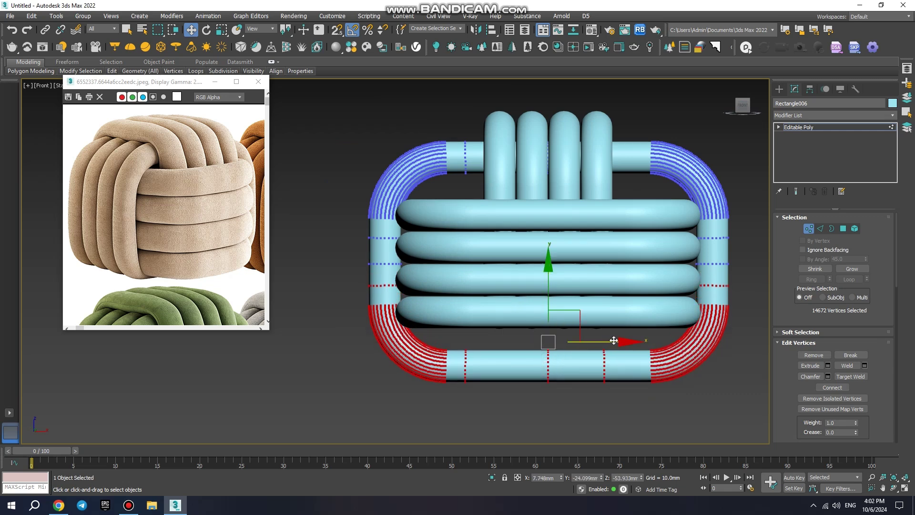
pyautogui.press('r')
pyautogui.moveTo(548, 291); pyautogui.dragTo(551, 294)
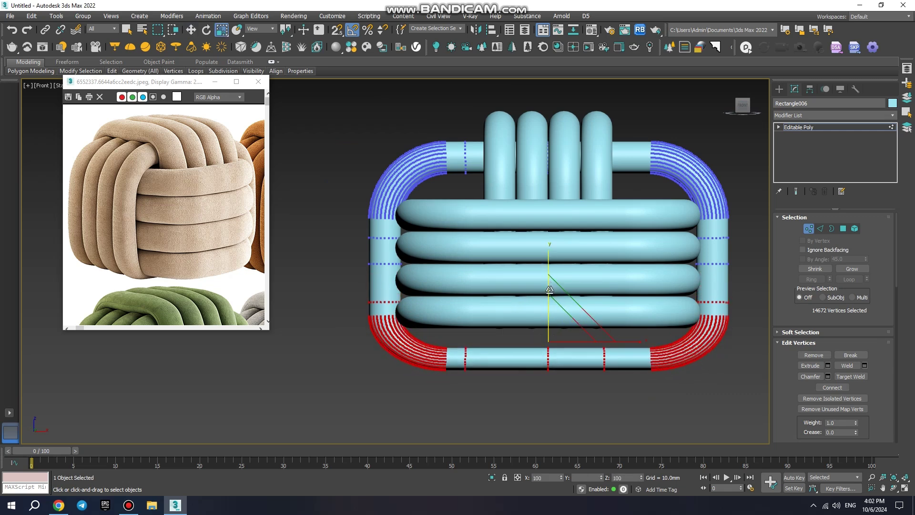
pyautogui.press('w')
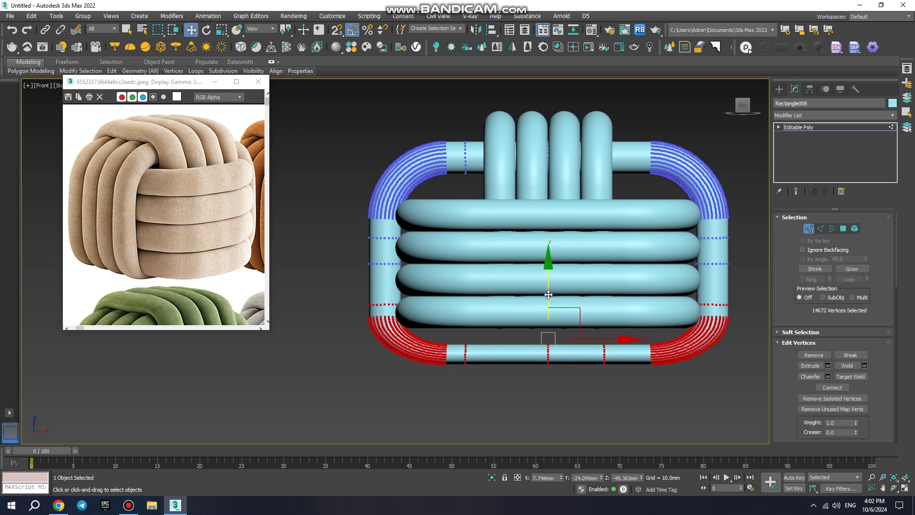
pyautogui.press('1')
pyautogui.moveTo(548, 308)
pyautogui.keyDown('alt'); pyautogui.mouseDown(button='middle')
pyautogui.moveTo(565, 321)
pyautogui.moveTo(560, 304)
pyautogui.mouseUp(button='middle'); pyautogui.keyUp('alt')
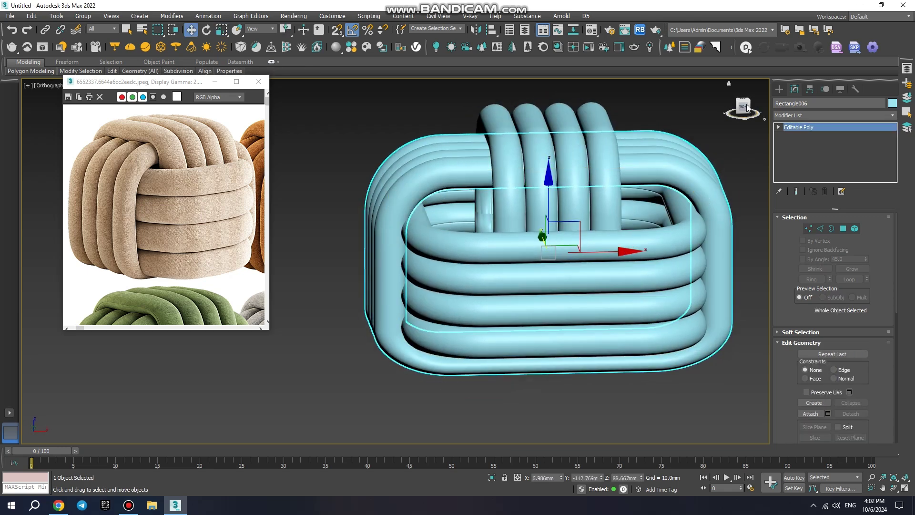
# - Narrow the horizontal band Rectangle004 and the outer vertical band Rectangle006 along X
pyautogui.hotkey('shift', 'z')
pyautogui.hotkey('shift', 'z')
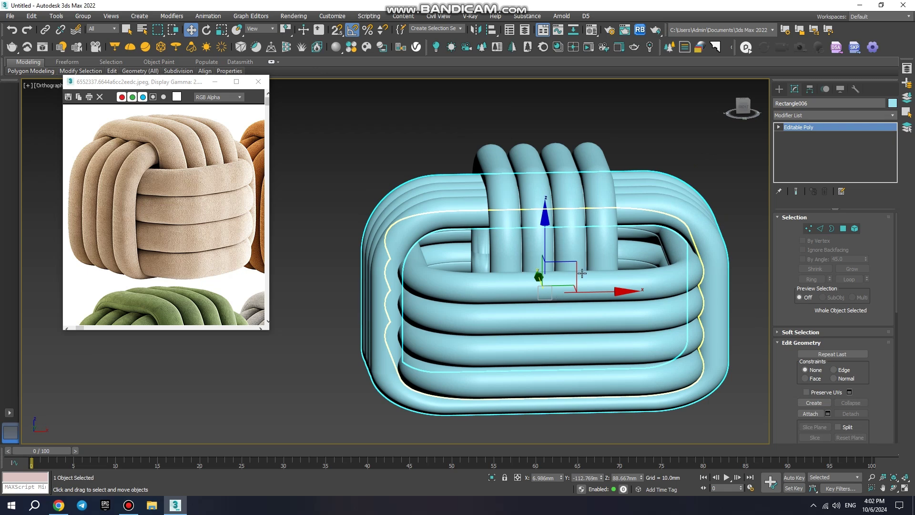
pyautogui.click(607, 280)
pyautogui.press('r')
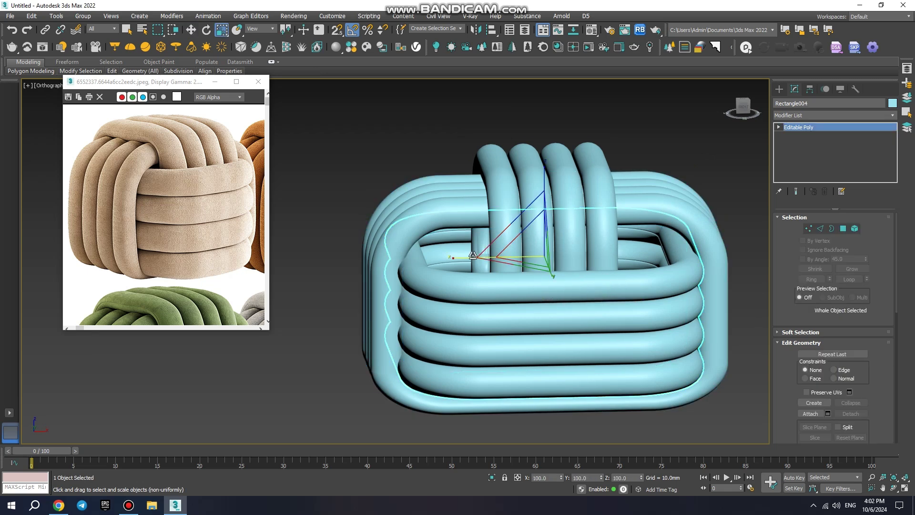
pyautogui.moveTo(469, 258); pyautogui.dragTo(477, 266)
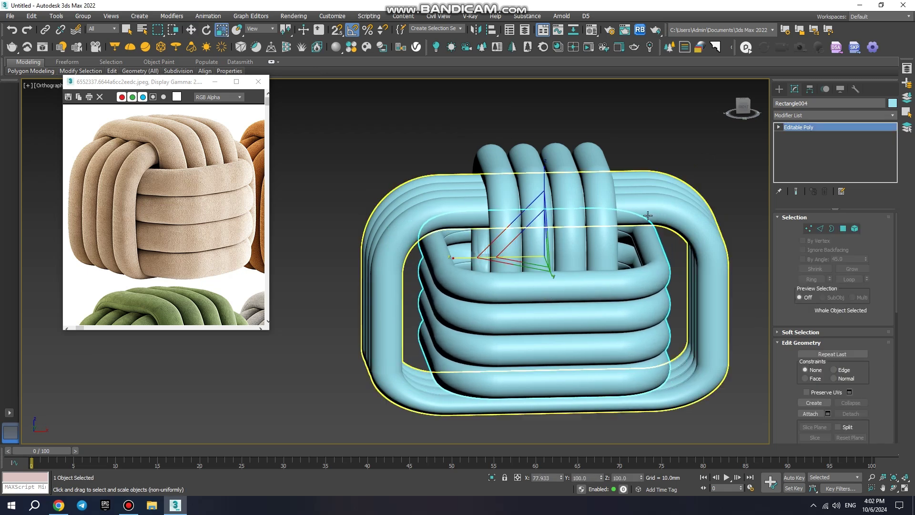
pyautogui.click(387, 305)
pyautogui.moveTo(476, 313); pyautogui.dragTo(479, 324)
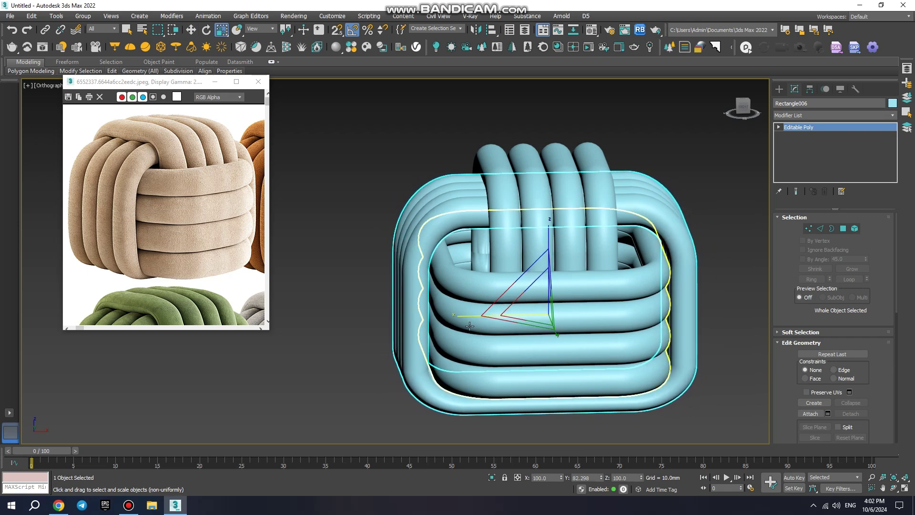
pyautogui.keyDown('alt'); pyautogui.moveTo(478, 325); pyautogui.dragTo(591, 295, button='middle'); pyautogui.keyUp('alt')
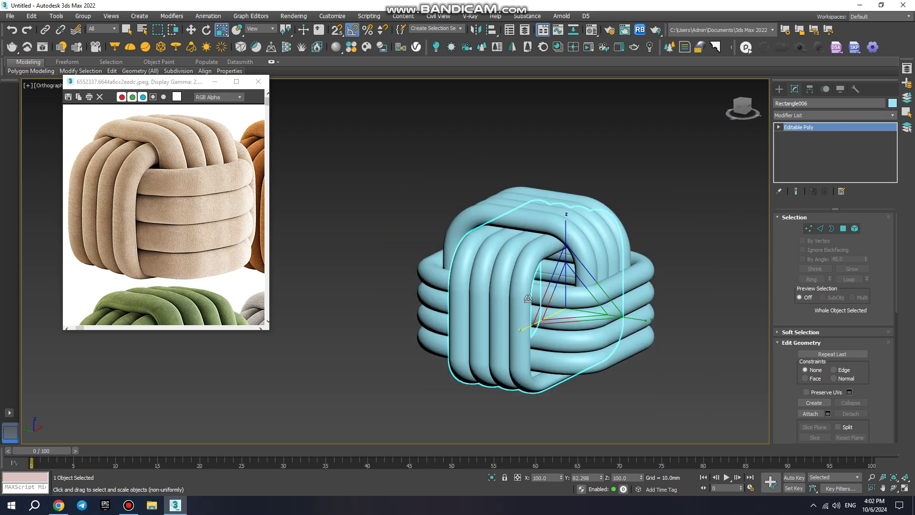
# - Make Rectangle004 taller and raise it up along Z
pyautogui.click(613, 279)
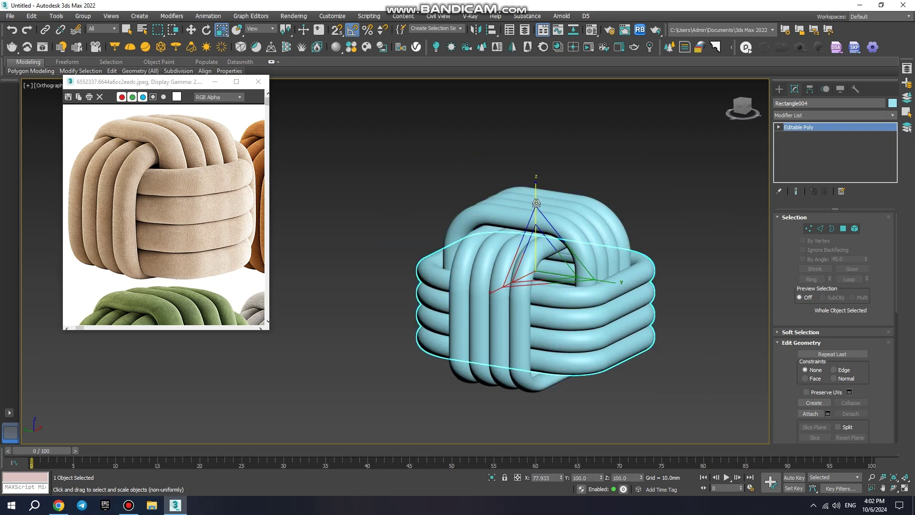
pyautogui.moveTo(536, 205); pyautogui.dragTo(537, 191)
pyautogui.press('w')
pyautogui.moveTo(540, 251); pyautogui.dragTo(540, 231)
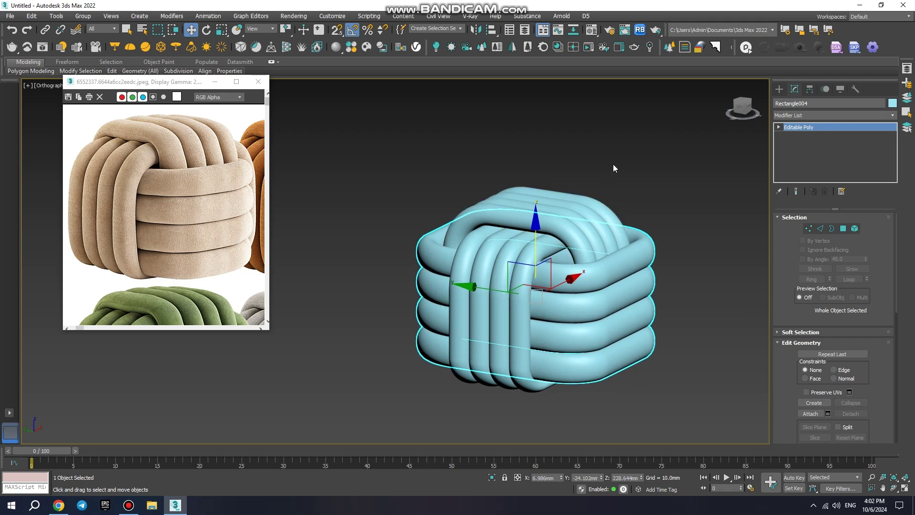
# - Widen Rectangle006 along Y and shift it slightly sideways
pyautogui.click(479, 268)
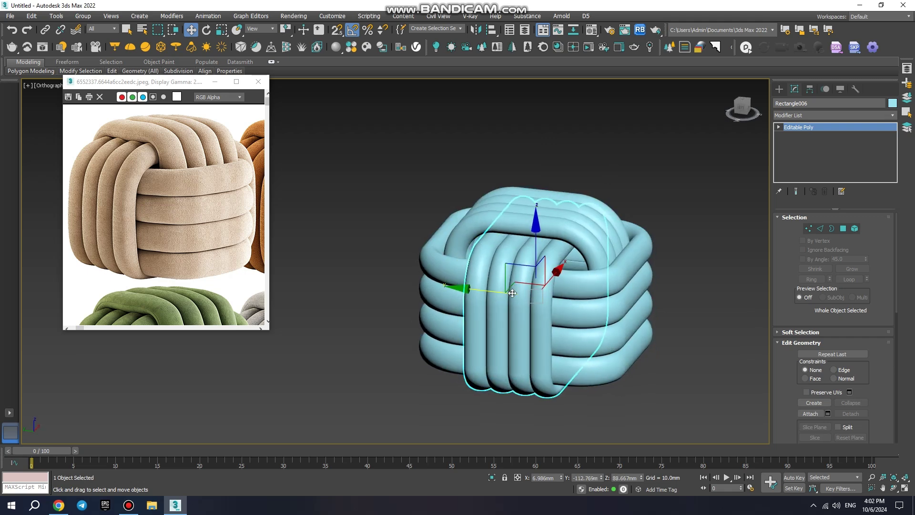
pyautogui.press('r')
pyautogui.moveTo(635, 314); pyautogui.dragTo(638, 332)
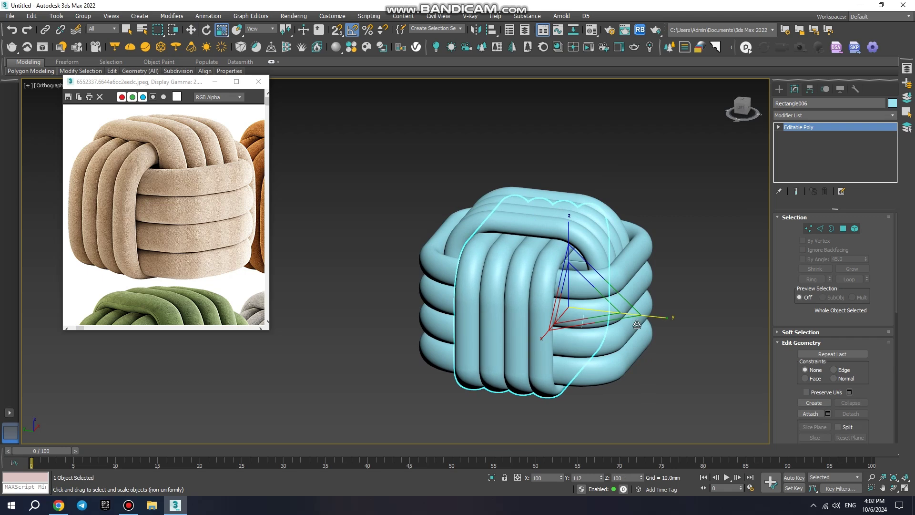
pyautogui.press('w')
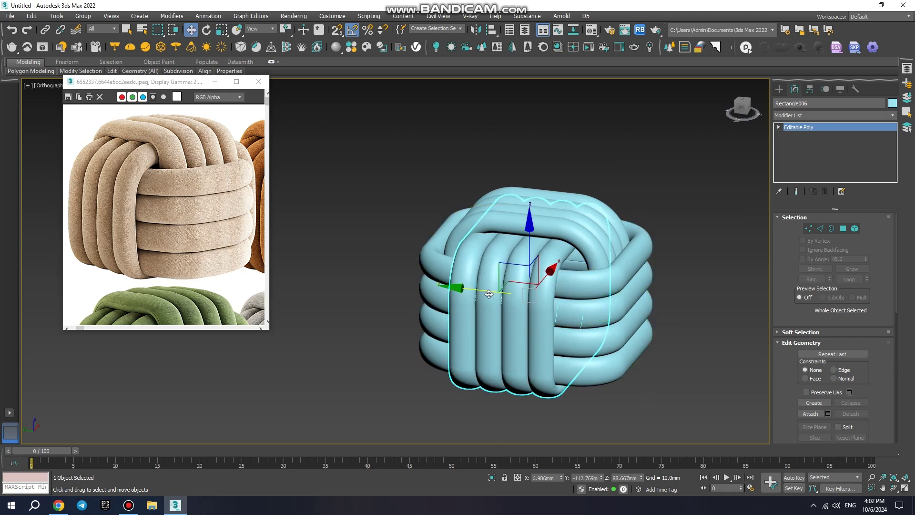
pyautogui.moveTo(484, 295); pyautogui.dragTo(490, 296)
# - Widen Rectangle006 further to fit the cube and centre it on the knot
pyautogui.press('r')
pyautogui.keyDown('alt'); pyautogui.moveTo(486, 290); pyautogui.dragTo(499, 304, button='middle'); pyautogui.keyUp('alt')
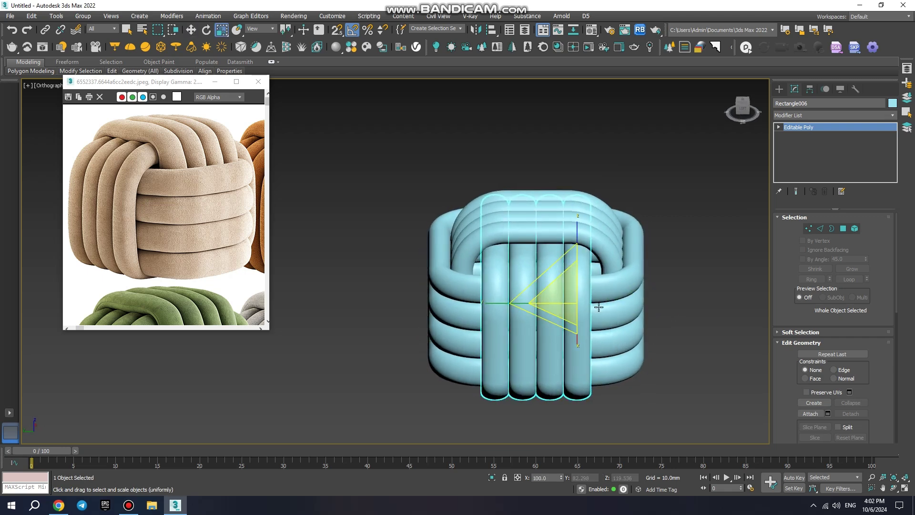
pyautogui.moveTo(498, 304); pyautogui.dragTo(505, 304)
pyautogui.press('w')
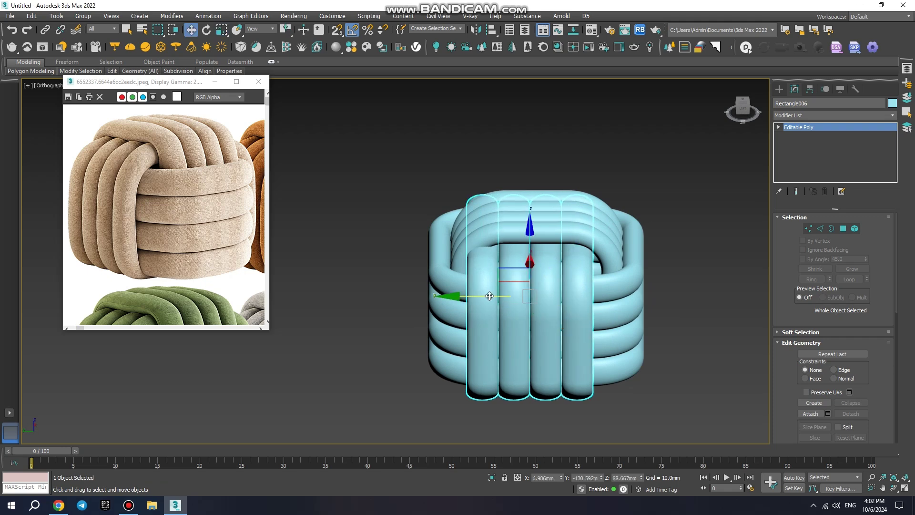
pyautogui.moveTo(594, 293); pyautogui.dragTo(606, 293)
pyautogui.keyDown('alt'); pyautogui.moveTo(606, 293); pyautogui.dragTo(579, 270, button='middle'); pyautogui.keyUp('alt')
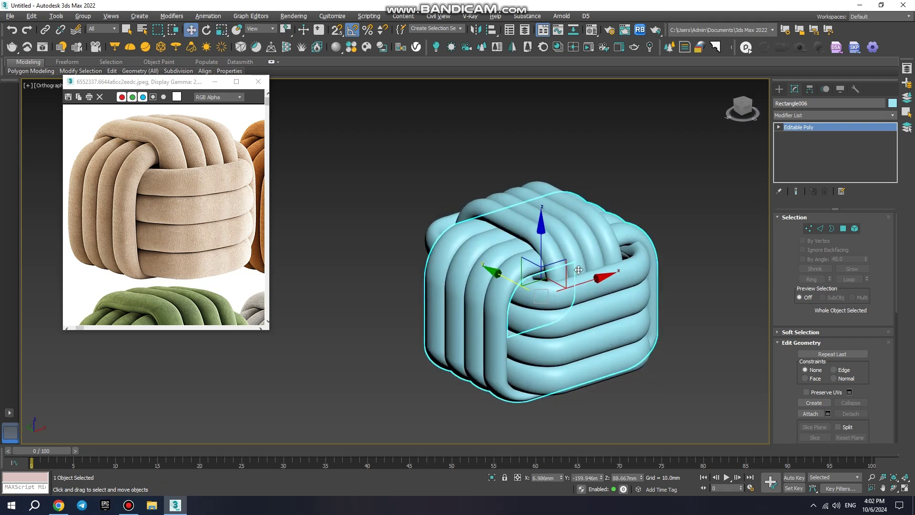
# - Give all three tube bands a pale cream object colour
pyautogui.click(654, 202)
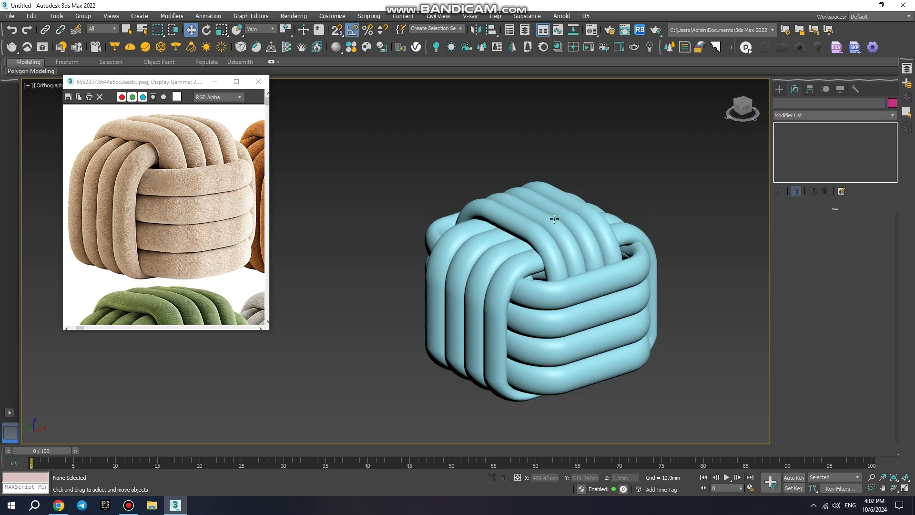
pyautogui.click(549, 213)
pyautogui.press('r')
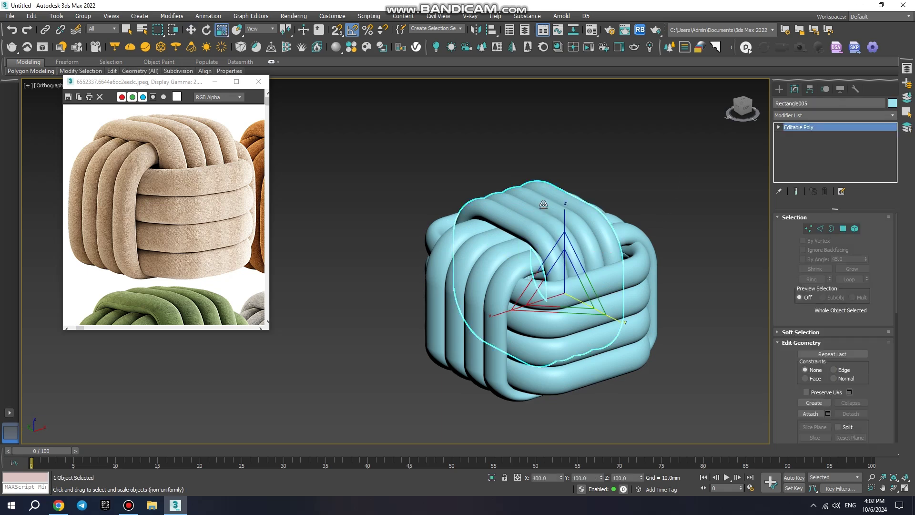
pyautogui.press('w')
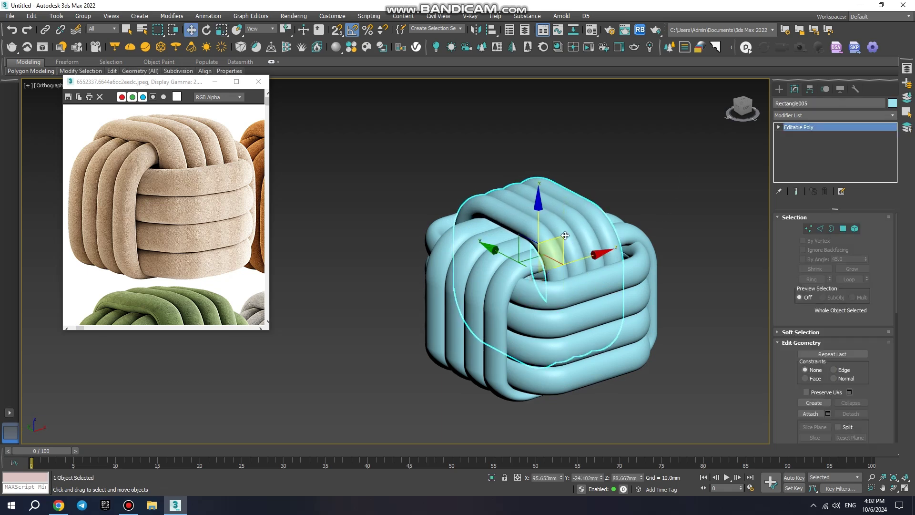
pyautogui.moveTo(701, 172); pyautogui.dragTo(411, 413)
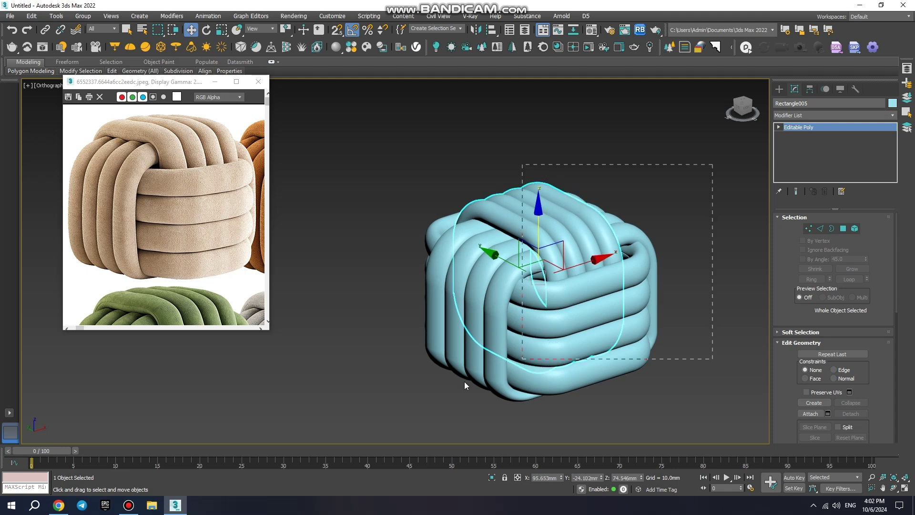
pyautogui.click(892, 104)
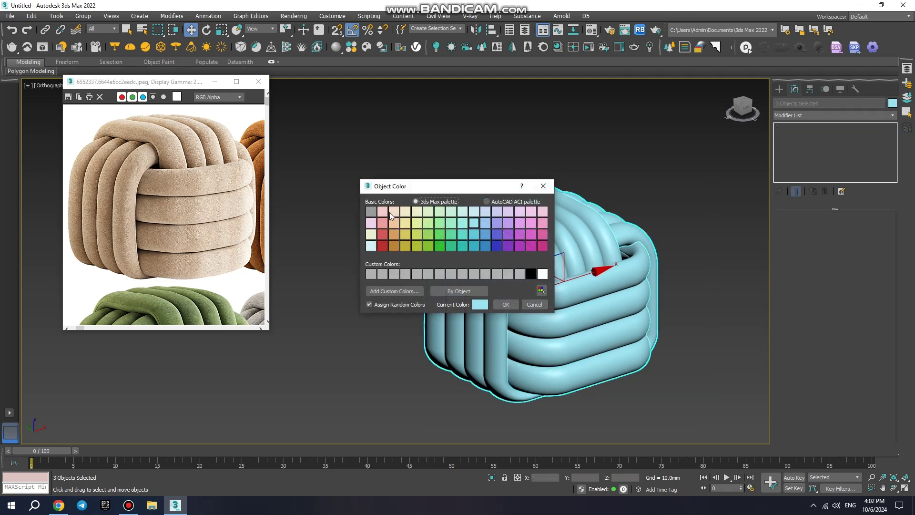
pyautogui.click(403, 215)
pyautogui.click(500, 304)
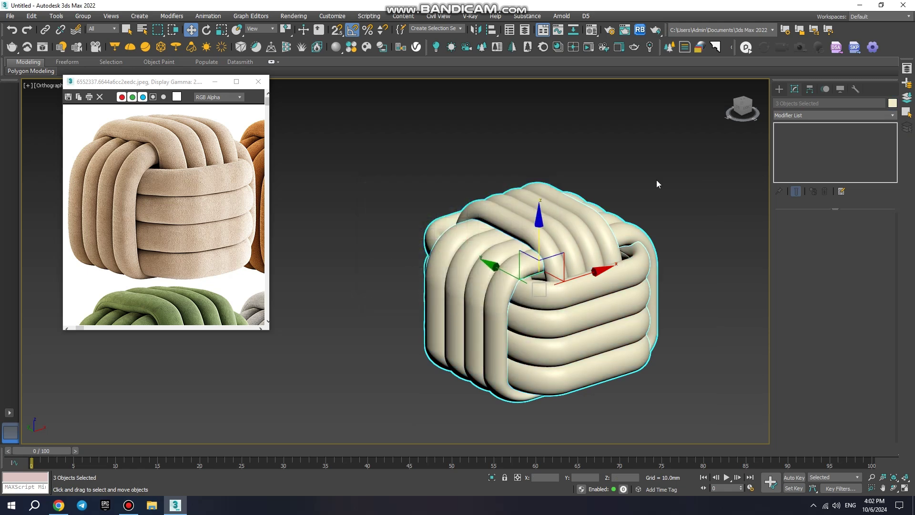
pyautogui.click(657, 179)
pyautogui.scroll(-3, 659, 185)
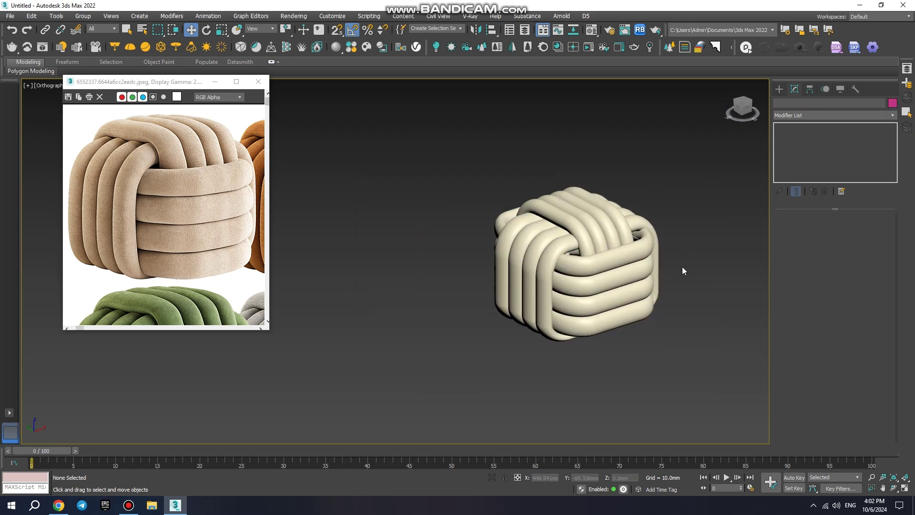